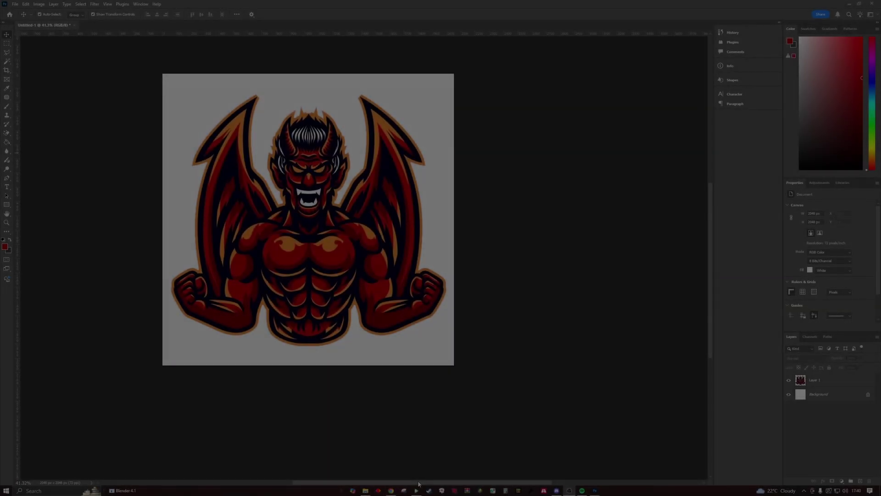
- Select Layer 1 with the devil mascot and zoom in and out to inspect it
left_click_drag(378, 483, 347, 475)
scroll(303, 147, "up", 3)
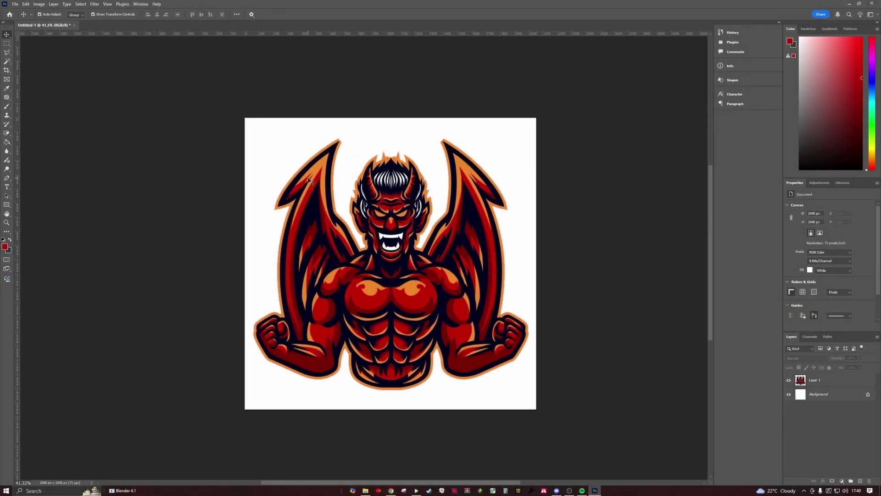
left_click(329, 223)
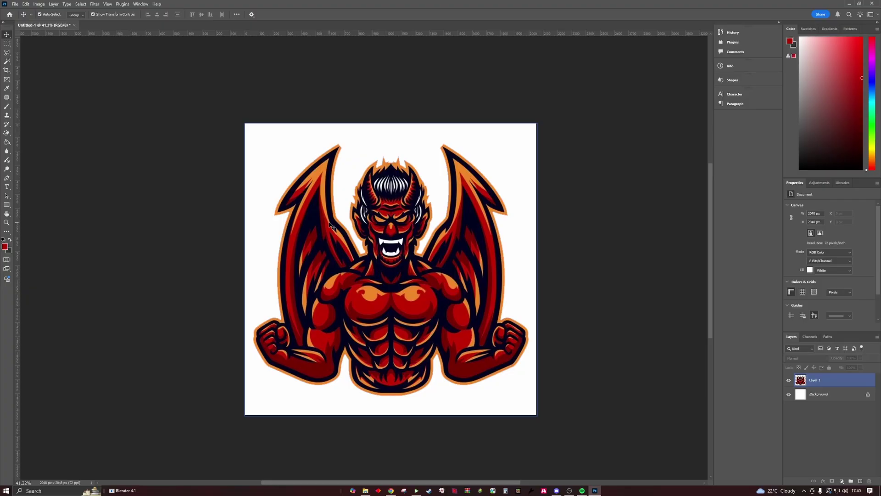
scroll(388, 303, "up", 6, "alt")
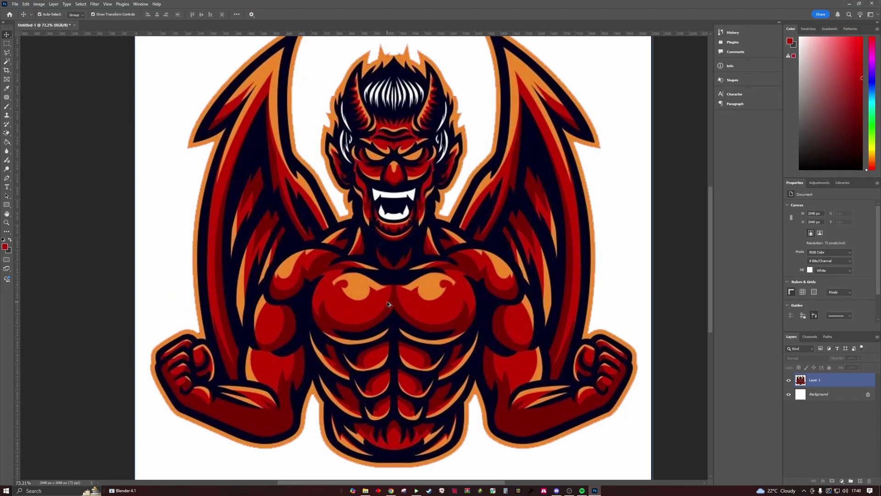
scroll(388, 303, "down", 5, "alt")
scroll(387, 304, "up", 3, "alt")
scroll(389, 304, "down", 3, "alt")
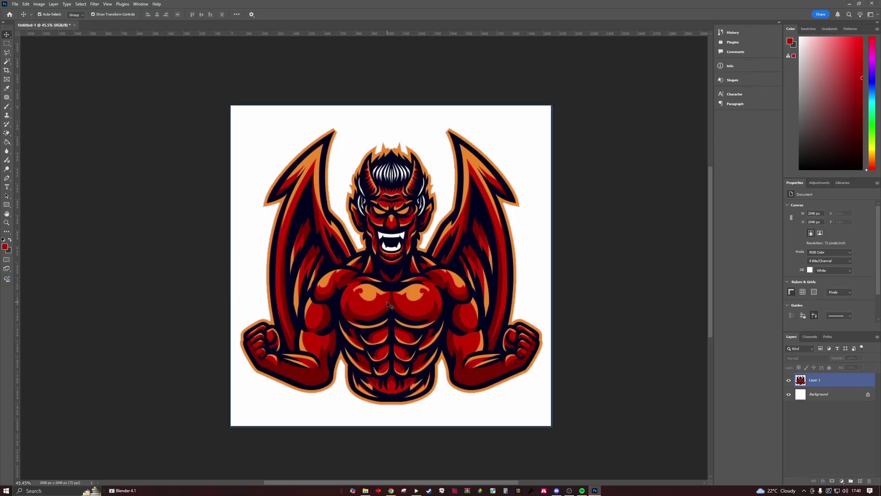
- Make the background colour dark red B00000 and the foreground colour white FFFFFF
left_click(8, 250)
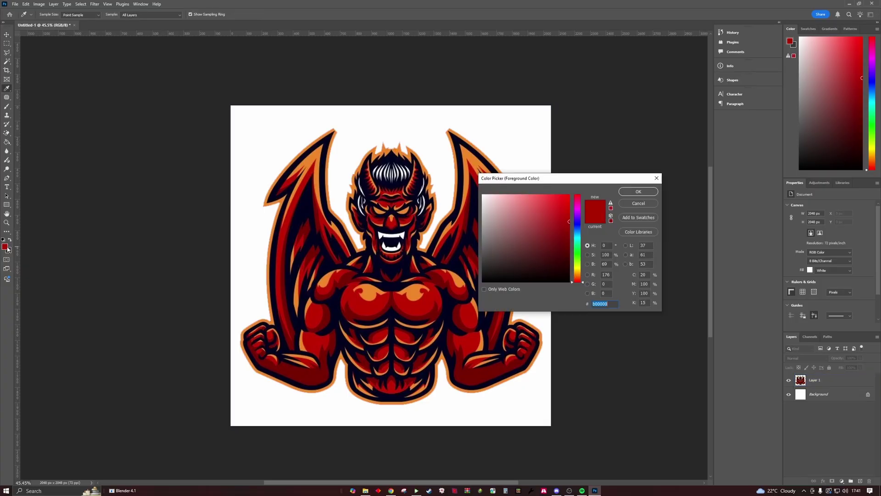
type("b00000")
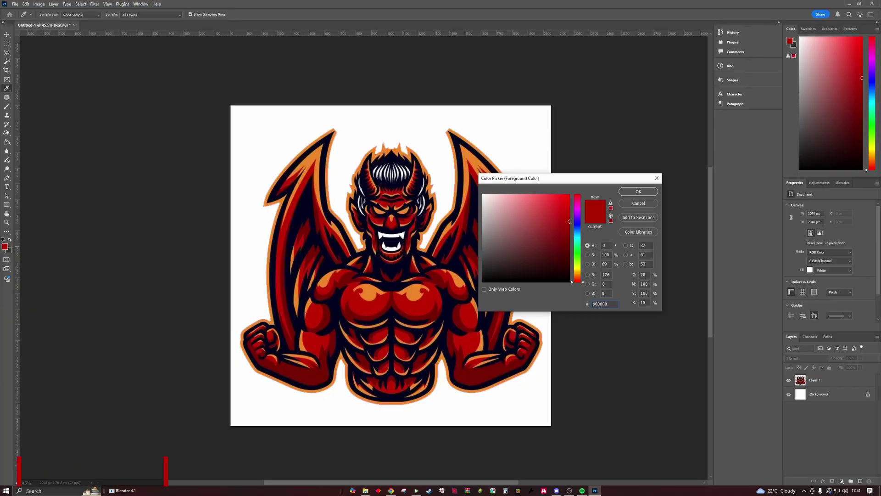
key("Return")
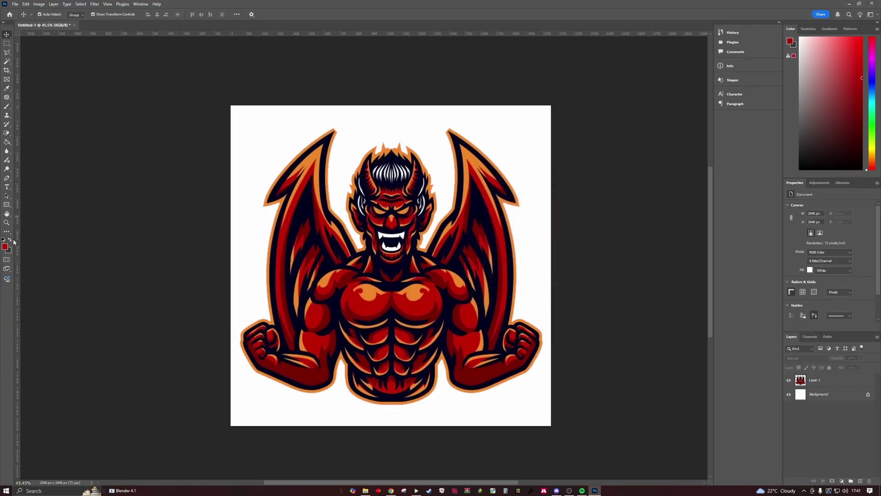
left_click(10, 240)
left_click(6, 247)
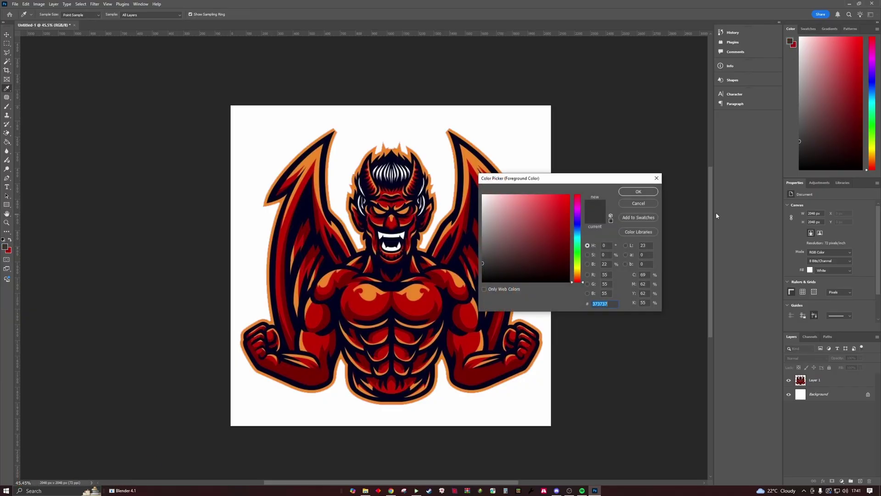
type("ffffff")
left_click(637, 191)
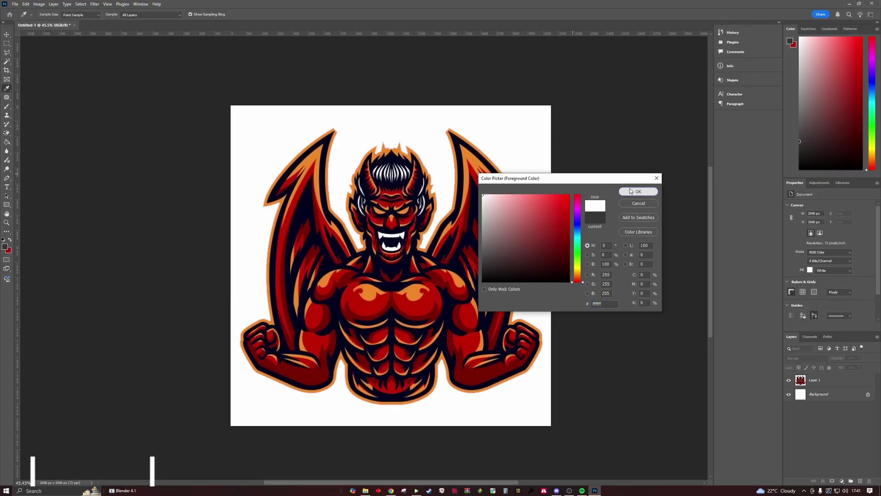
- Apply the Filter Gallery's Torn Edges filter to Layer 1
key("v")
left_click(815, 379)
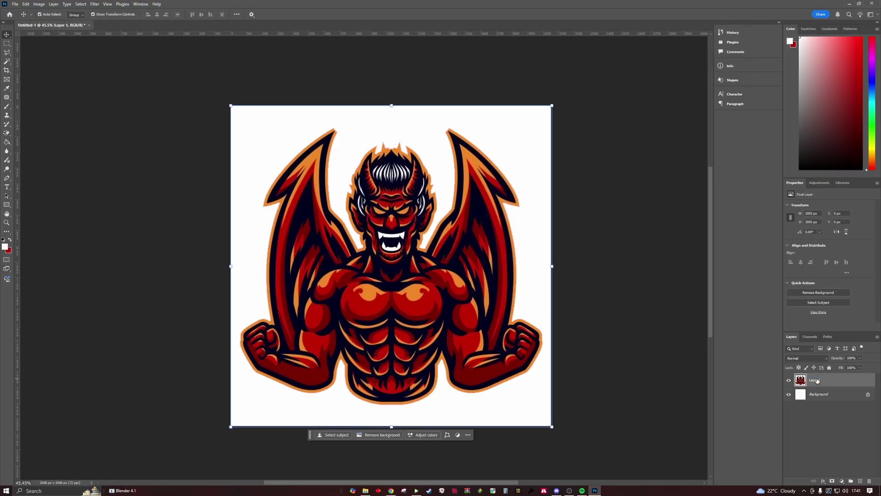
left_click(97, 5)
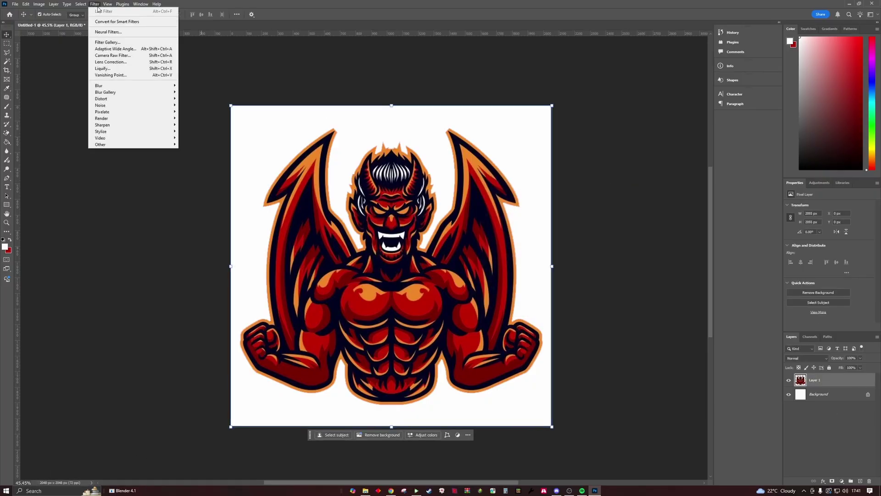
left_click(107, 42)
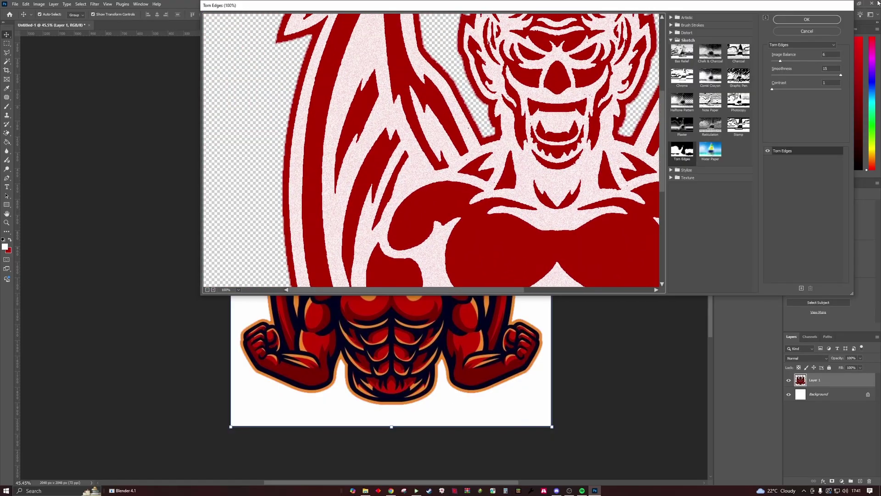
key("Return")
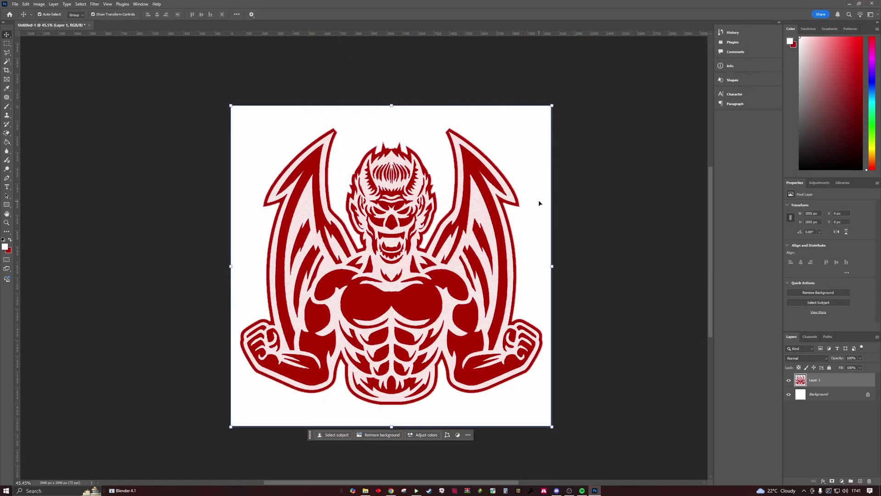
- Fill the Background layer with black using the Paint Bucket
key("g")
left_click(819, 394)
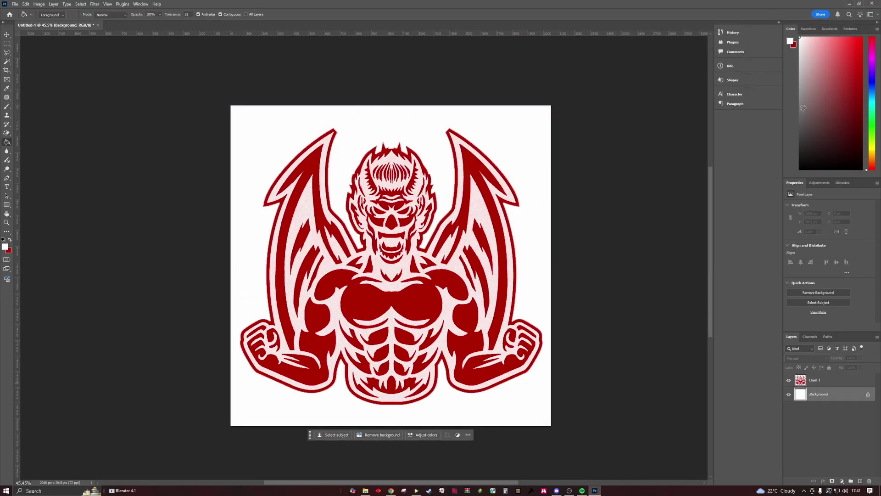
left_click(799, 169)
left_click(540, 258)
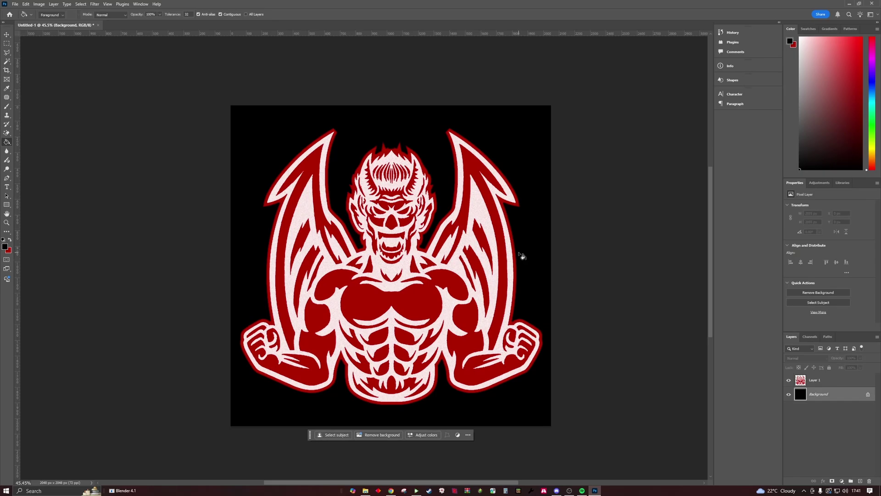
- Save a PNG copy over Untitled-1.png, then switch to Substance Player
left_click(16, 4)
left_click(29, 94)
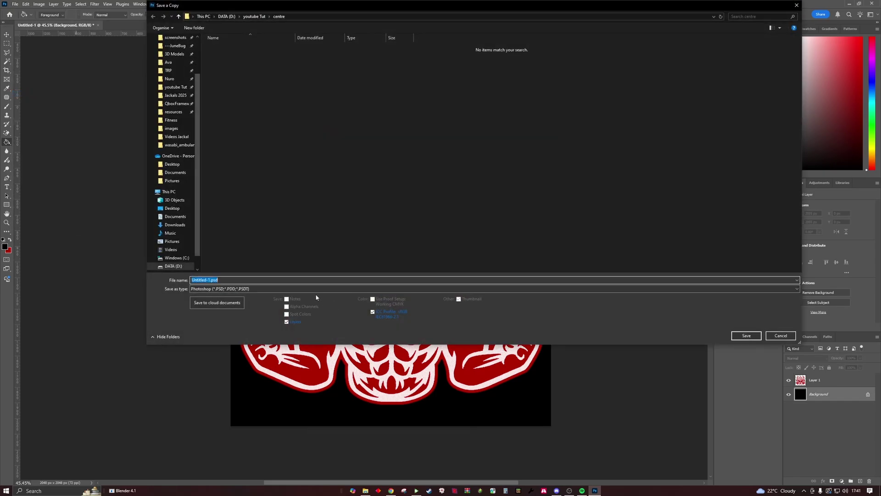
left_click(314, 289)
left_click(211, 394)
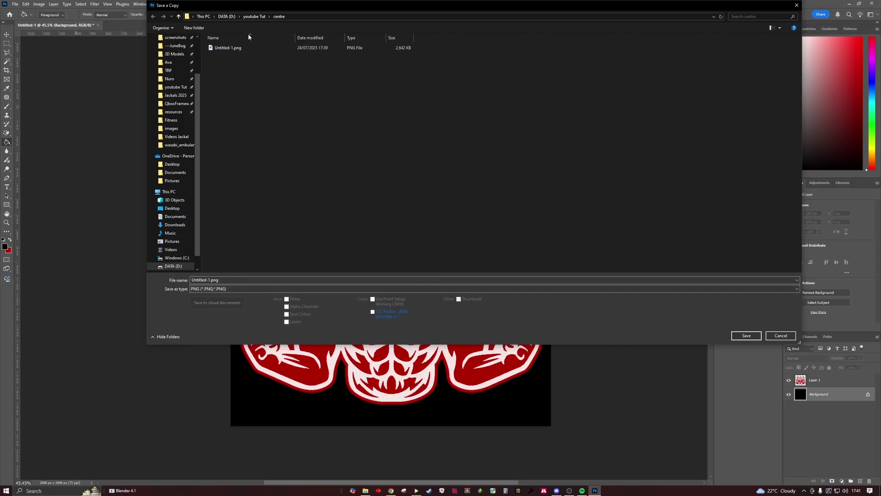
double_click(240, 49)
key("y")
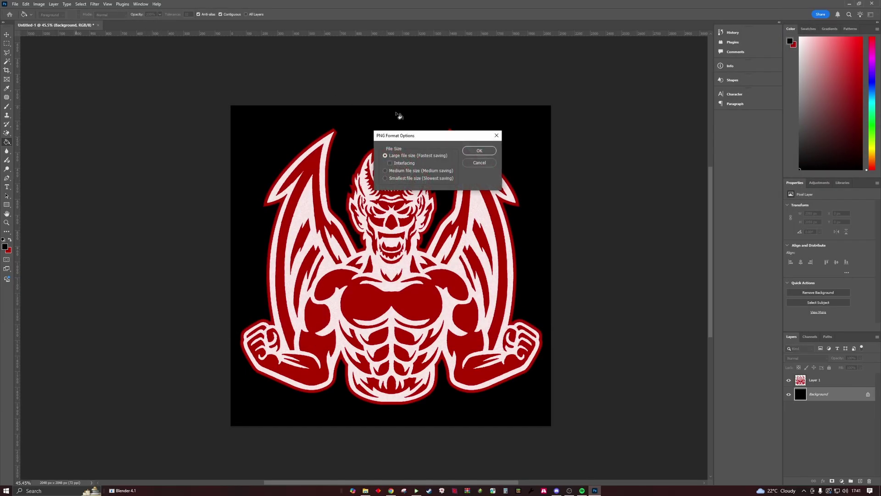
left_click(479, 151)
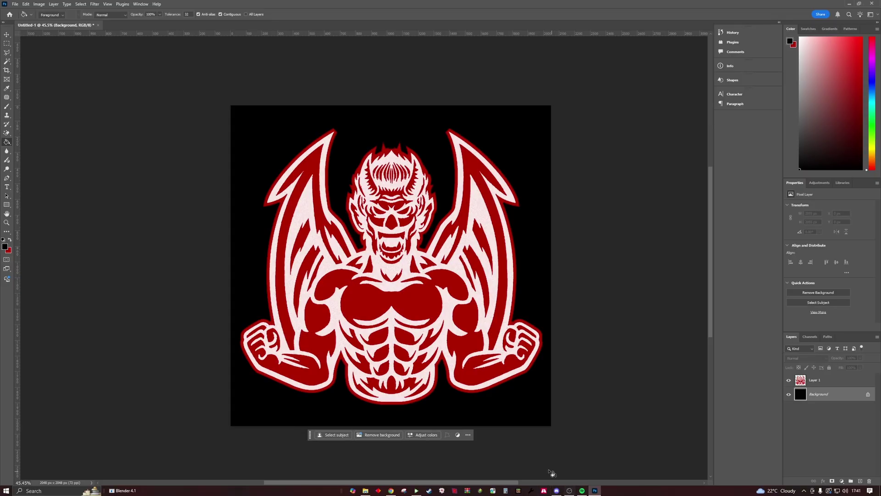
left_click(417, 490)
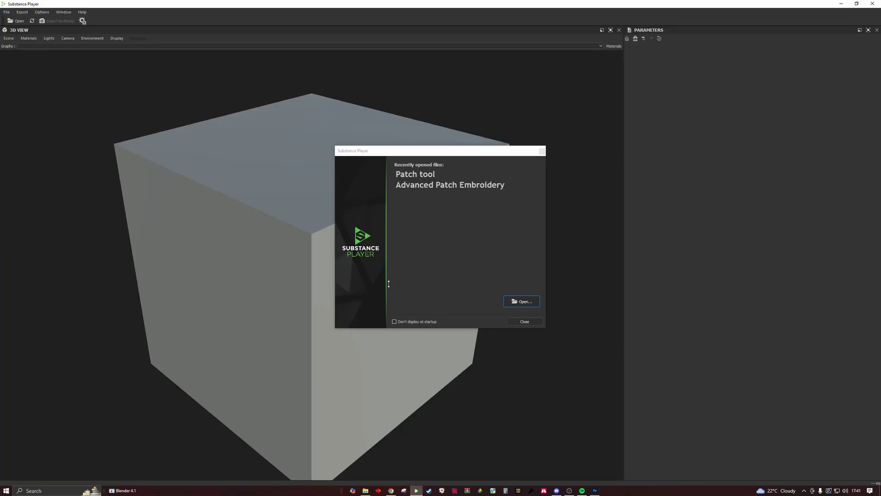
- Open Patch tool.sbsar, expand Main and Patches_generator, and load Untitled-1.png as Mask_Input
left_click(432, 173)
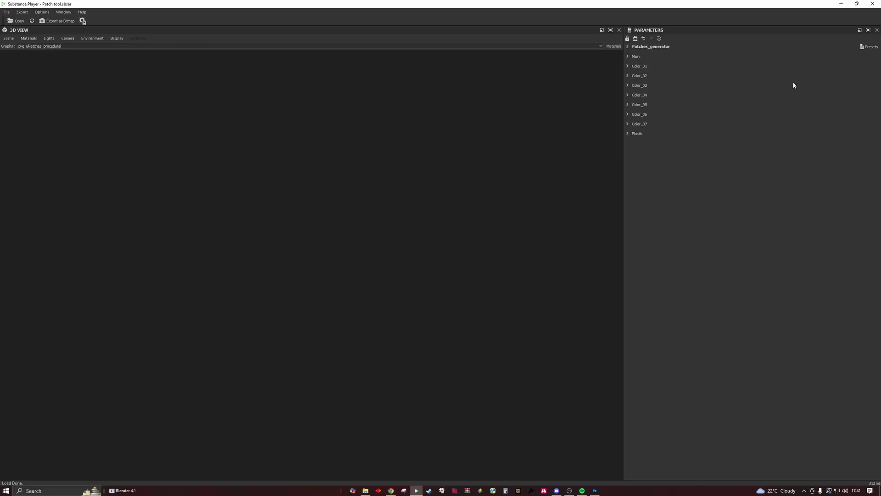
left_click(627, 56)
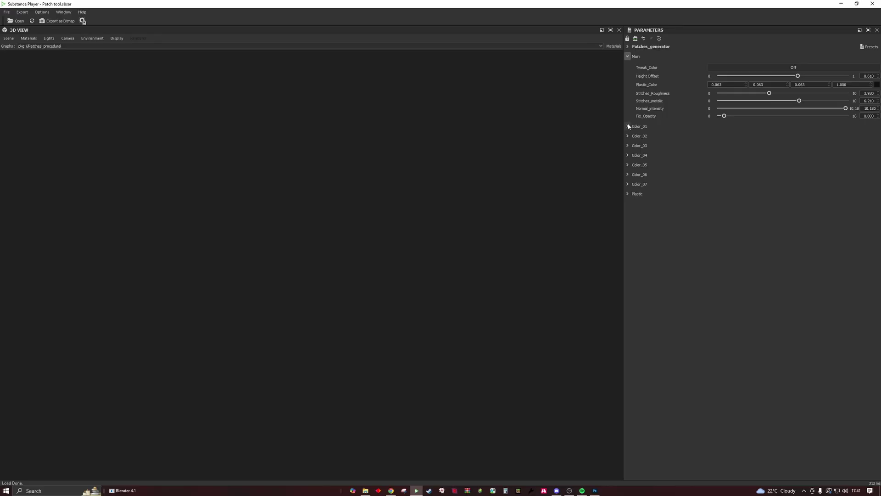
left_click(627, 46)
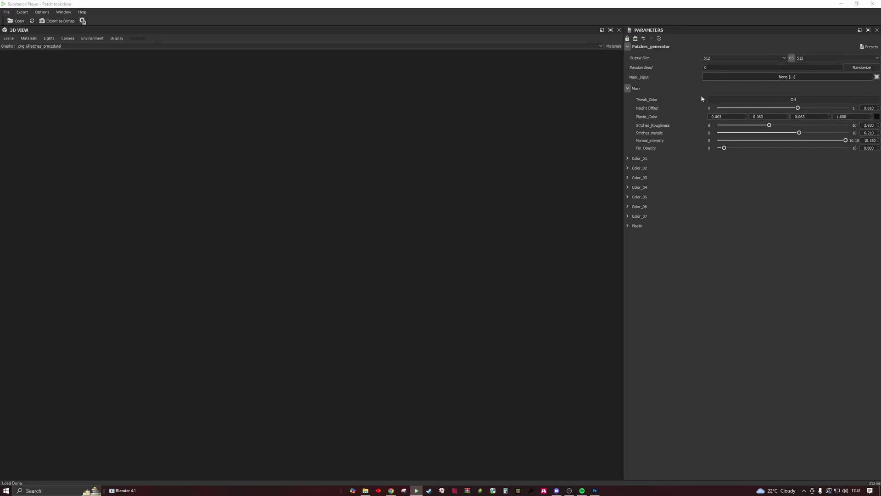
left_click(220, 272)
double_click(322, 222)
double_click(327, 227)
- Set Color_07 Mask_Width to 0, Height_offset to 1.000 and Stitches_size to about 2.017
middle_click_drag(295, 211, 296, 194)
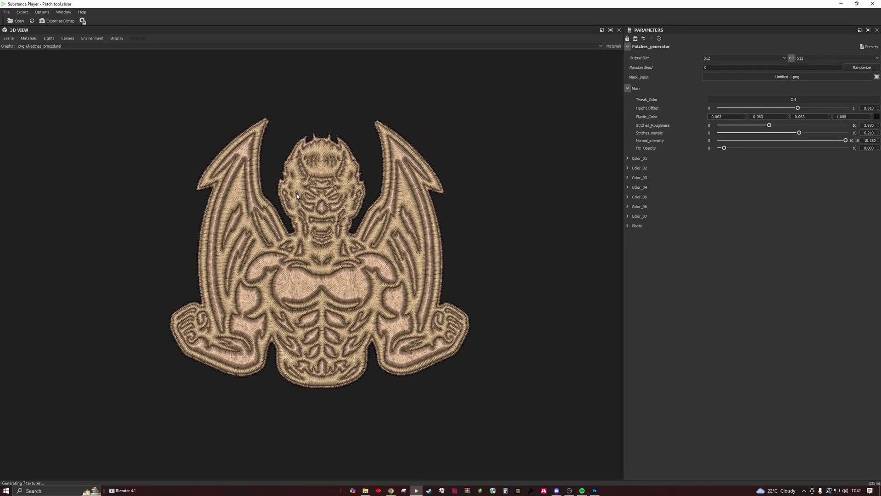
left_click_drag(297, 194, 294, 195)
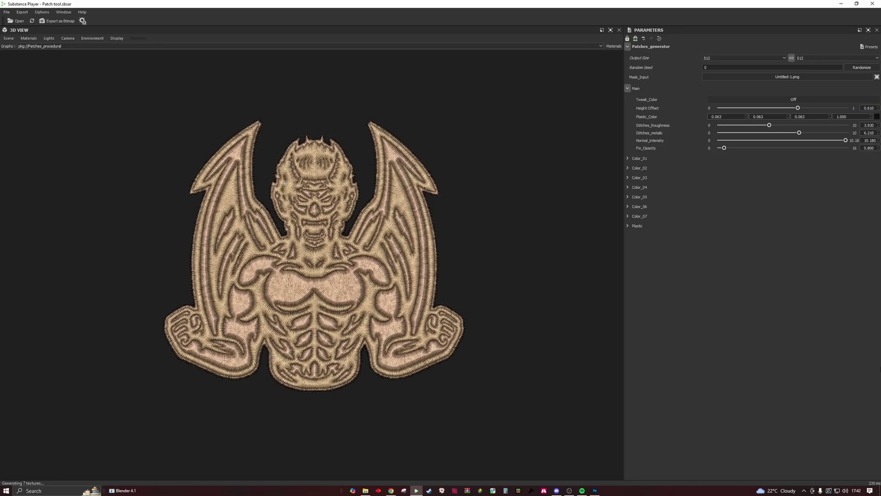
left_click(633, 217)
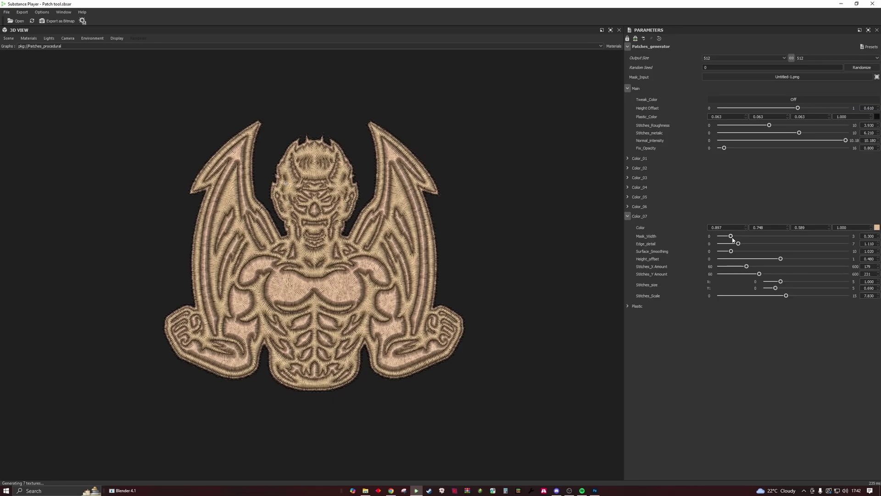
left_click_drag(731, 237, 584, 238)
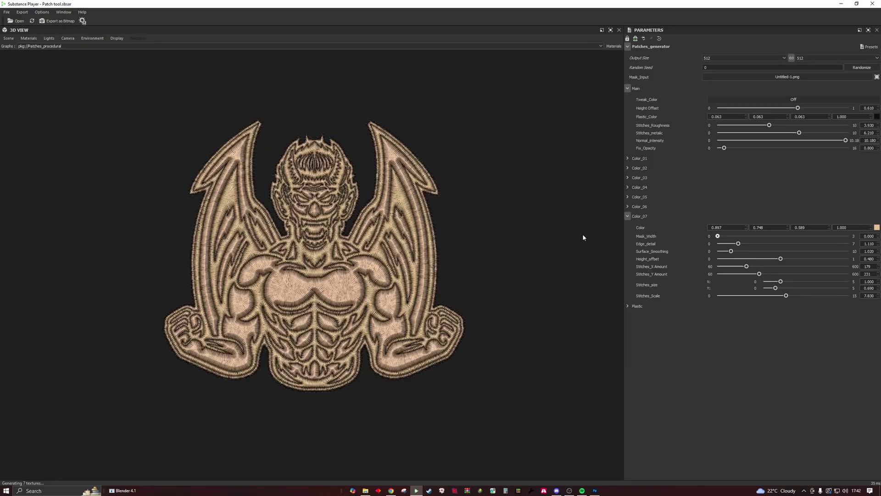
left_click(850, 259)
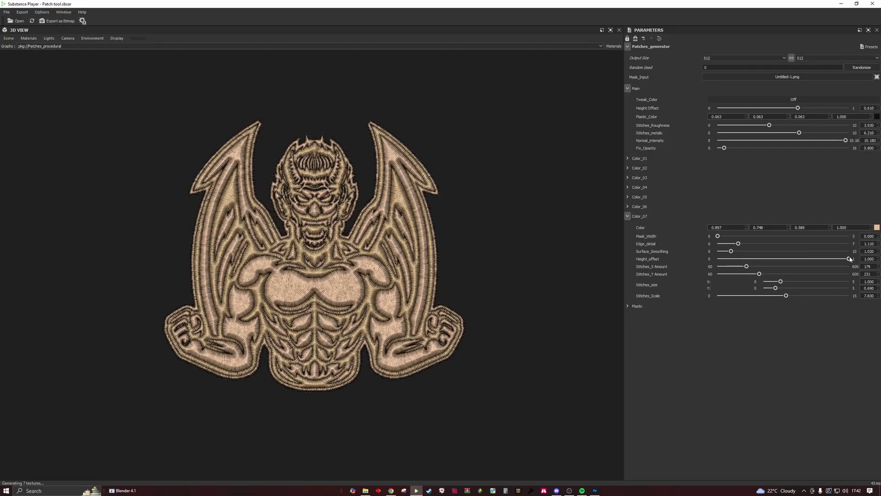
left_click_drag(850, 259, 482, 250)
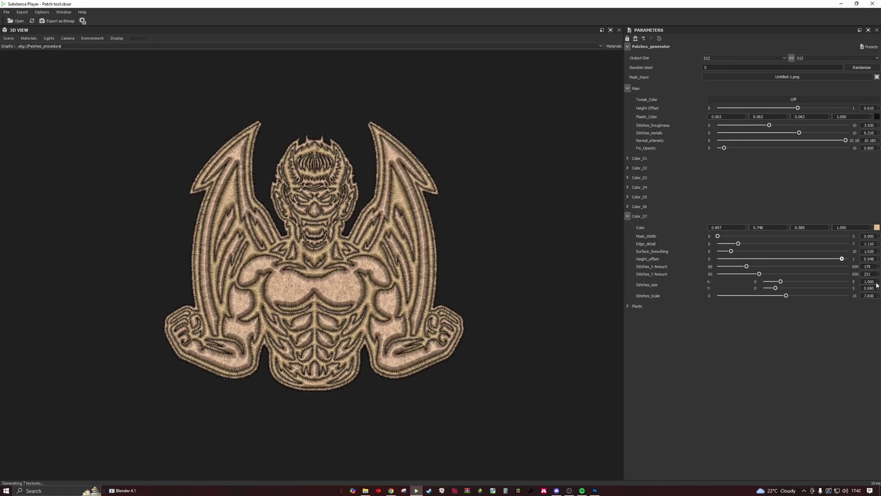
left_click(849, 259)
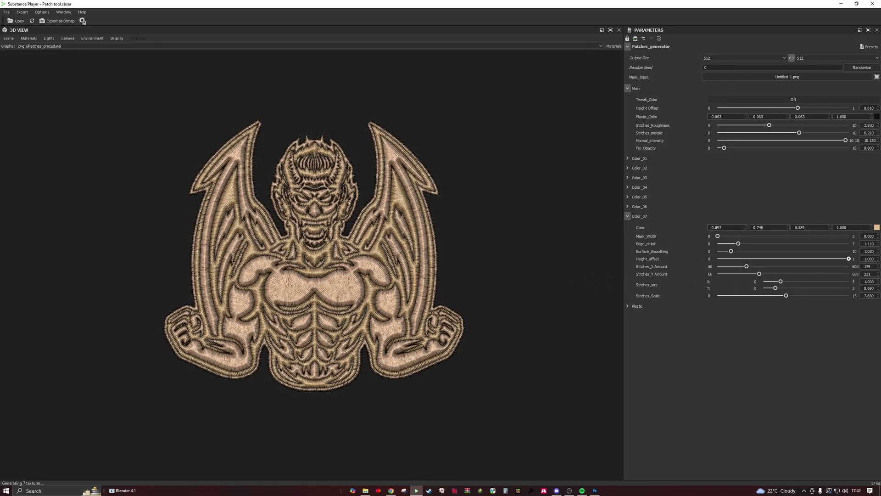
left_click_drag(780, 282, 697, 276)
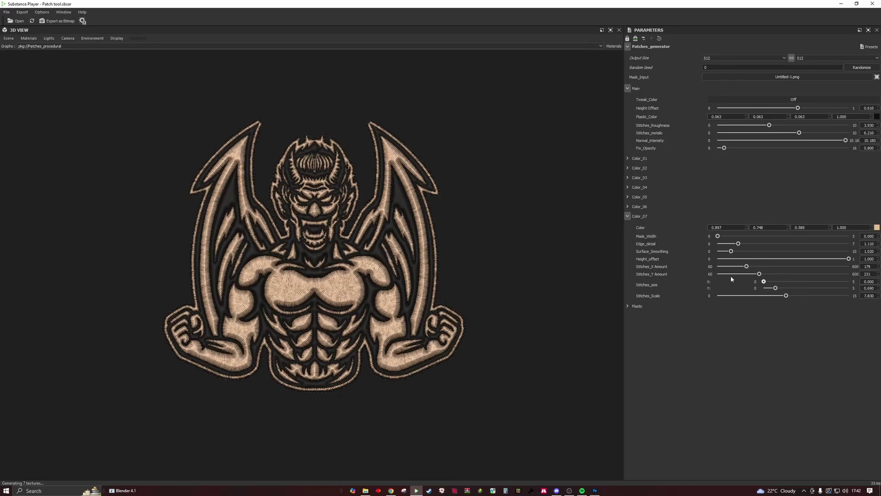
left_click_drag(764, 281, 804, 282)
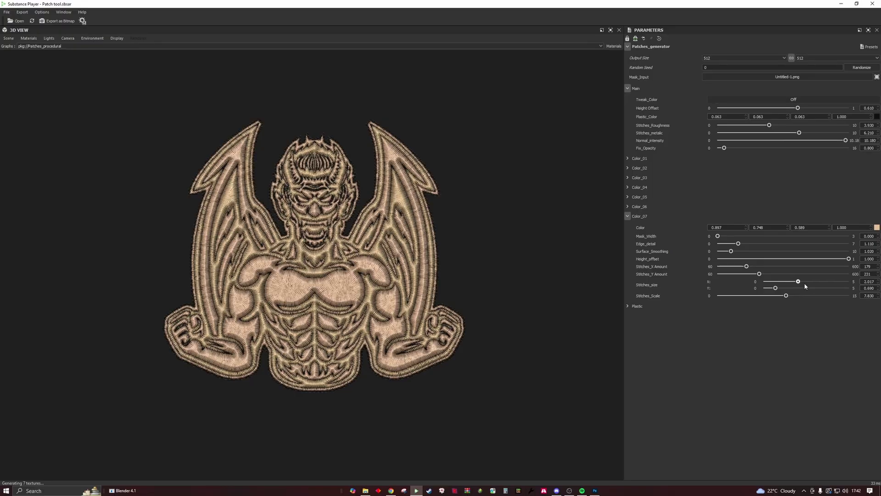
- Change the Color_07 stitching colour to dark red
left_click(876, 227)
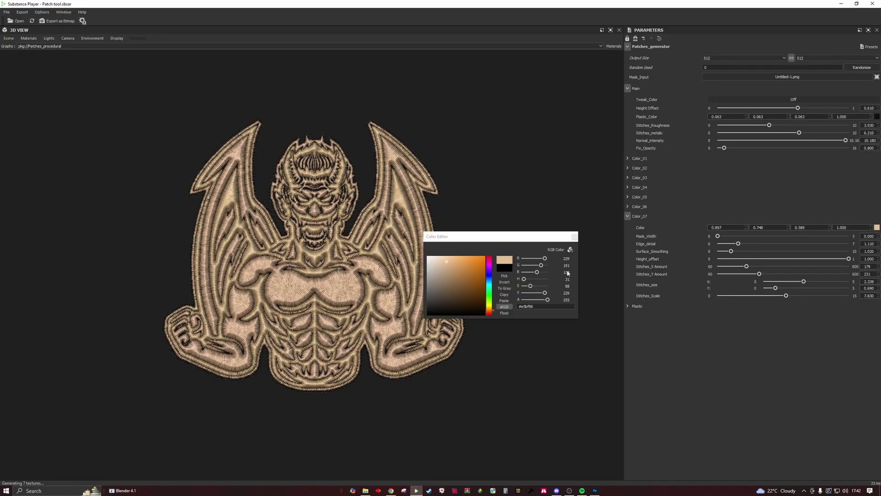
left_click_drag(489, 258, 489, 245)
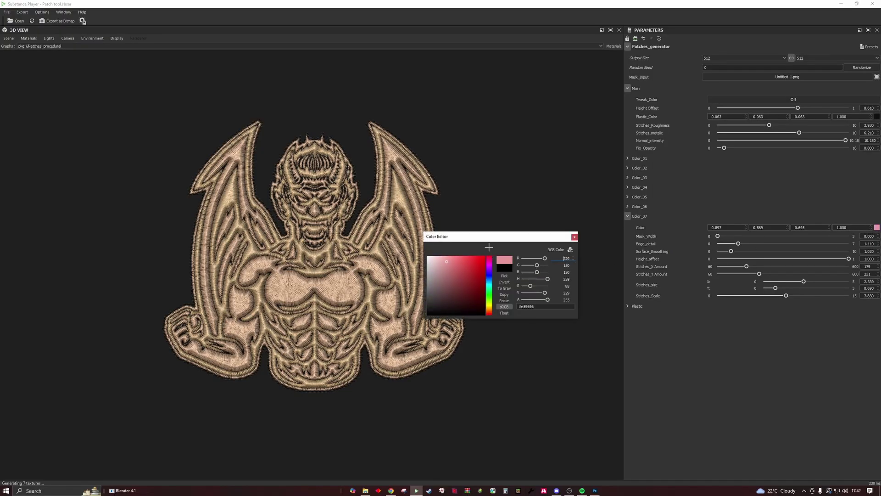
left_click_drag(478, 282, 522, 285)
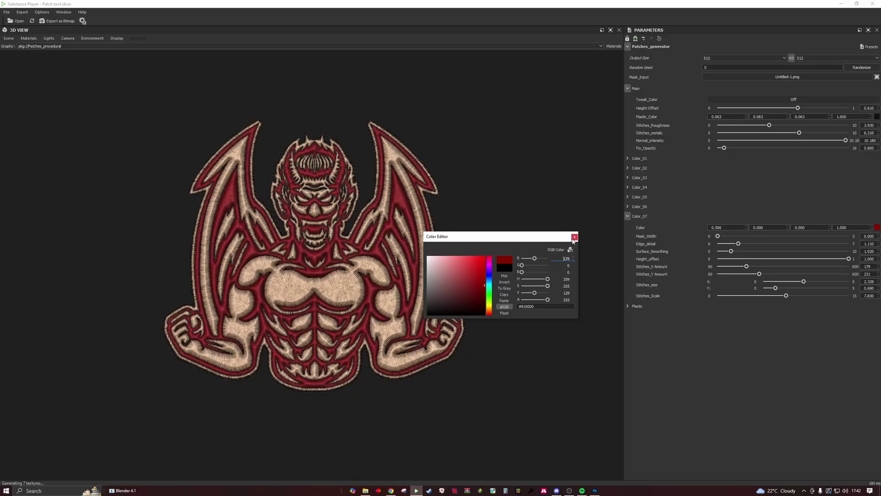
left_click(573, 238)
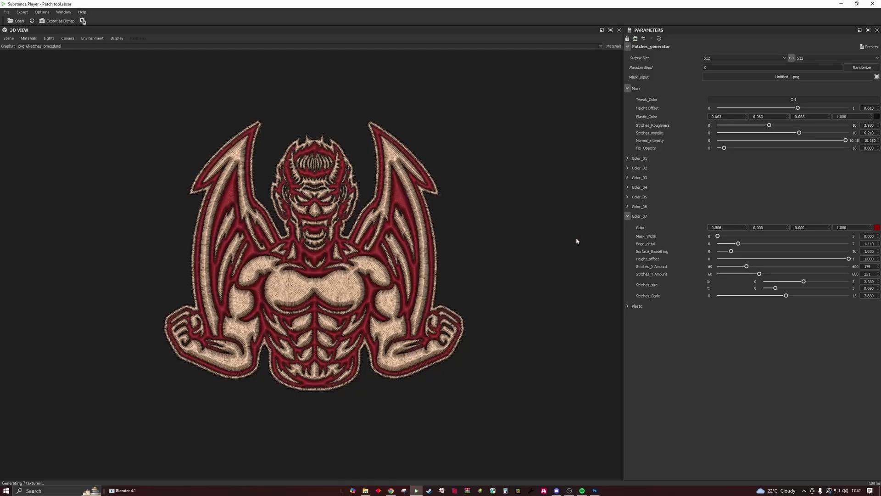
- Set the Color_05 stitching colour to pure white, RGB 255/255/255
left_click(634, 206)
left_click(627, 206)
left_click(627, 198)
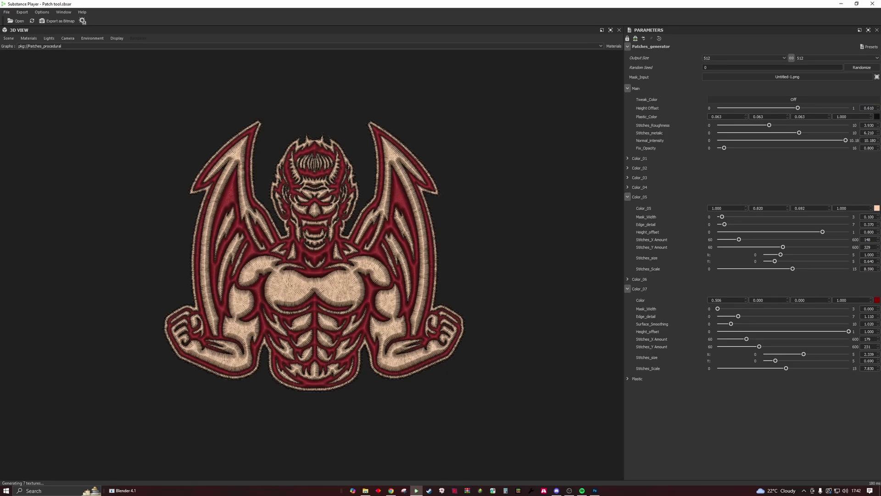
left_click(876, 208)
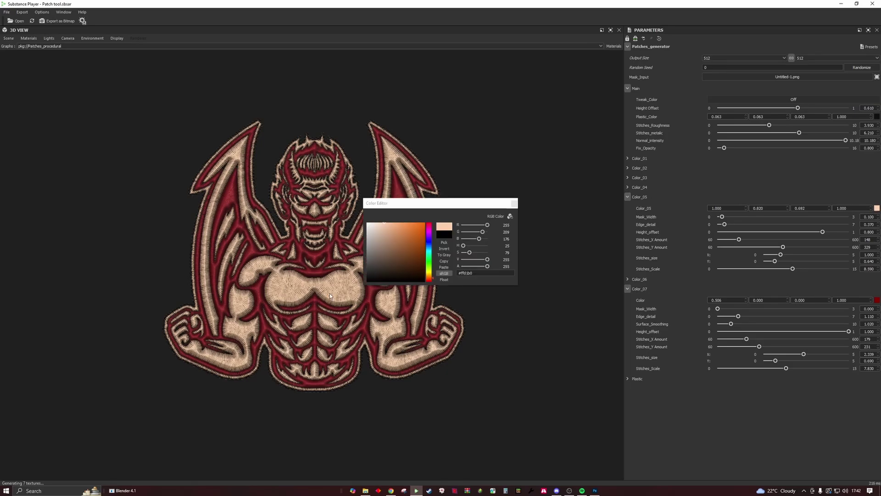
left_click(286, 332)
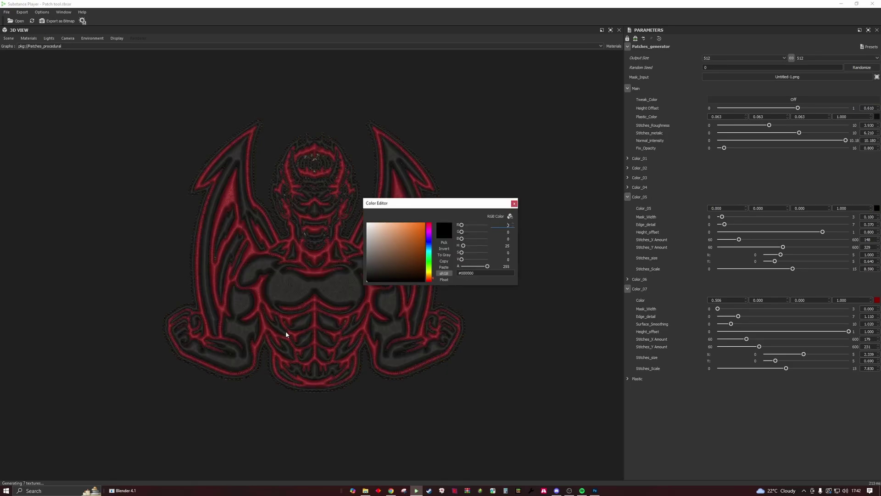
type("255")
key("Return")
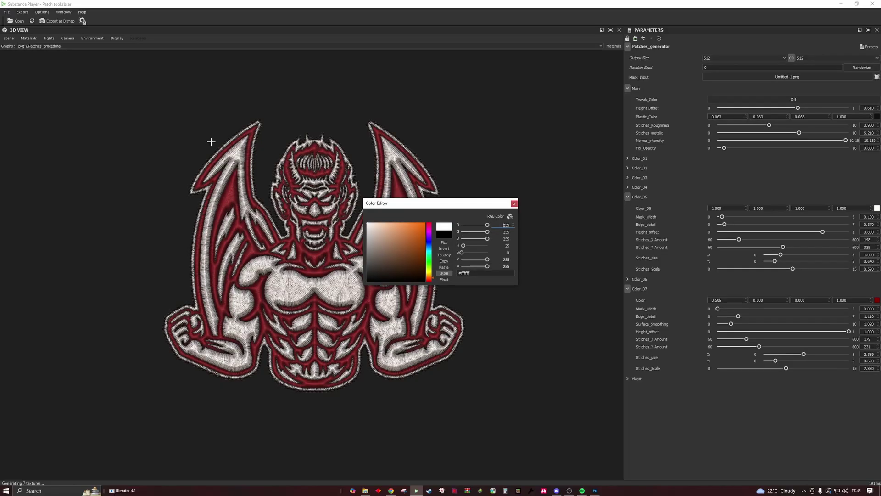
left_click(513, 204)
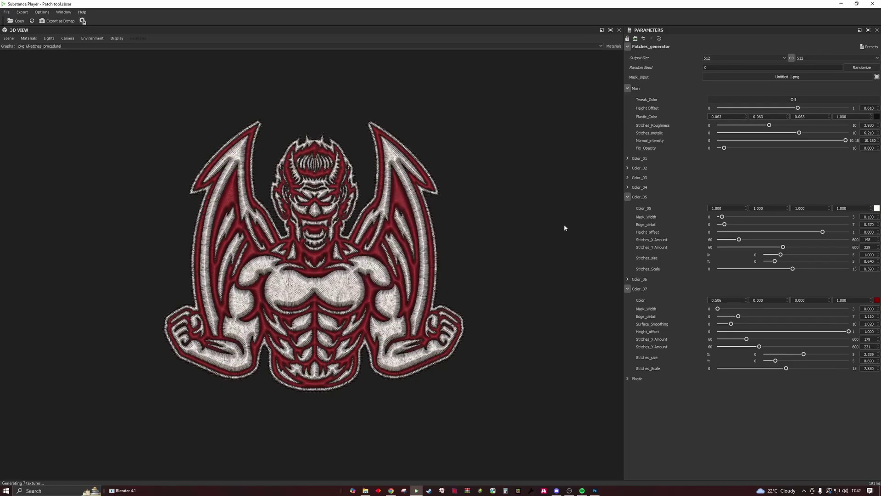
- Give Color_05 Height_offset 1, 600 × 600 stitch amounts and stitch size 4.229
left_click(849, 233)
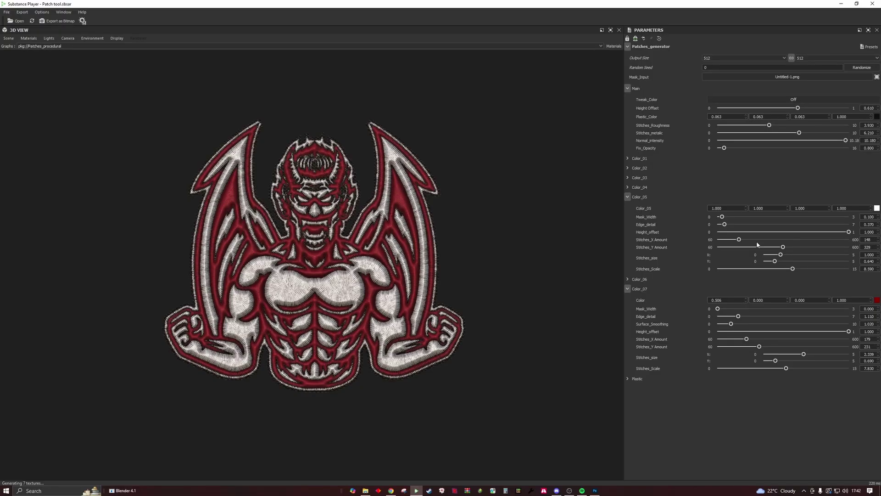
scroll(349, 266, "up", 4)
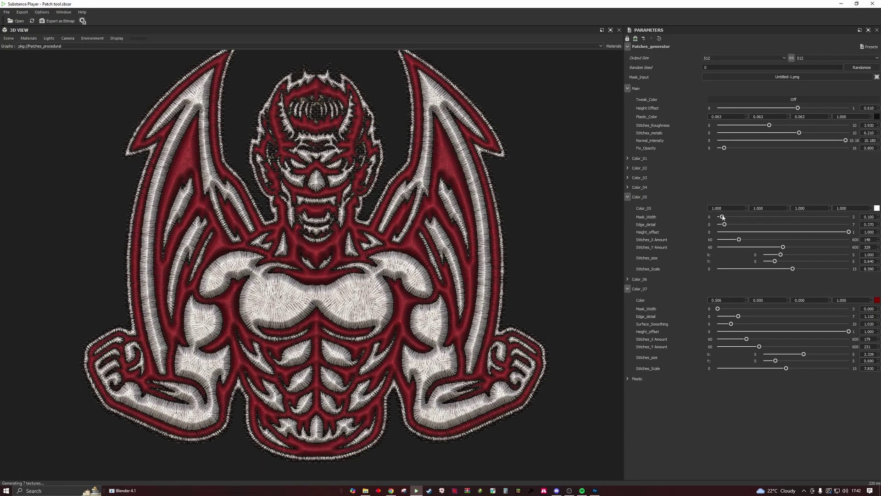
left_click_drag(723, 217, 731, 216)
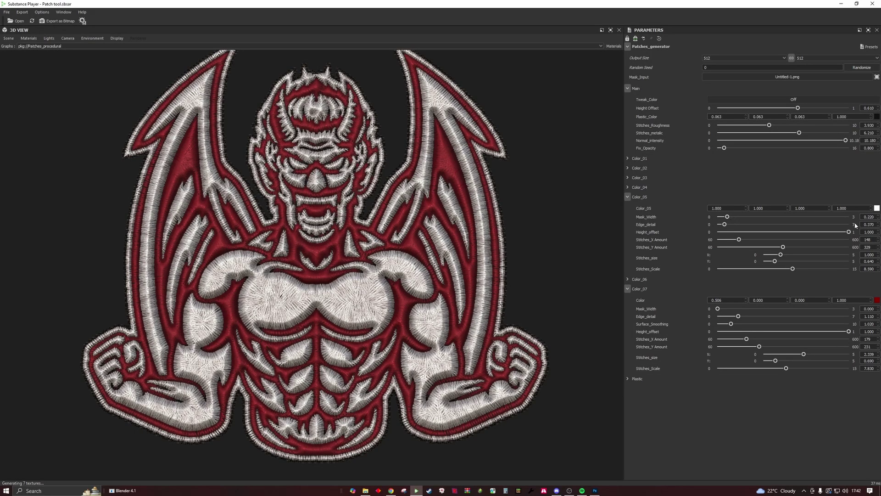
left_click(849, 240)
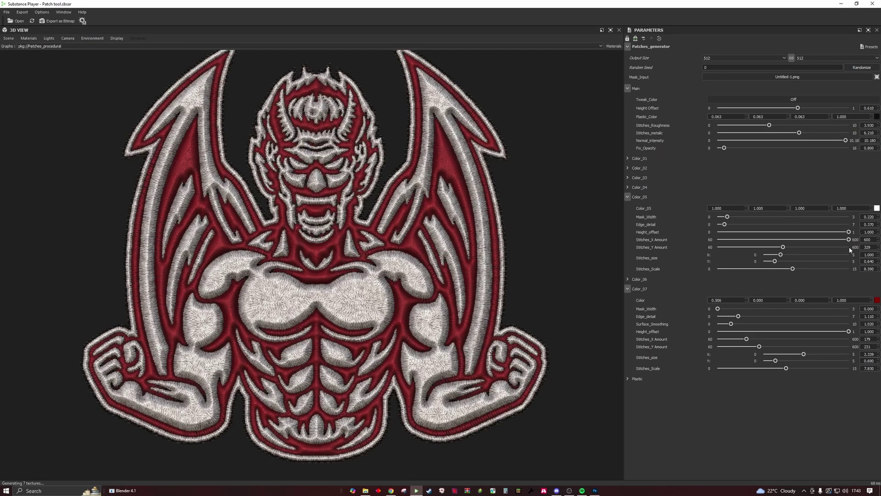
left_click(849, 247)
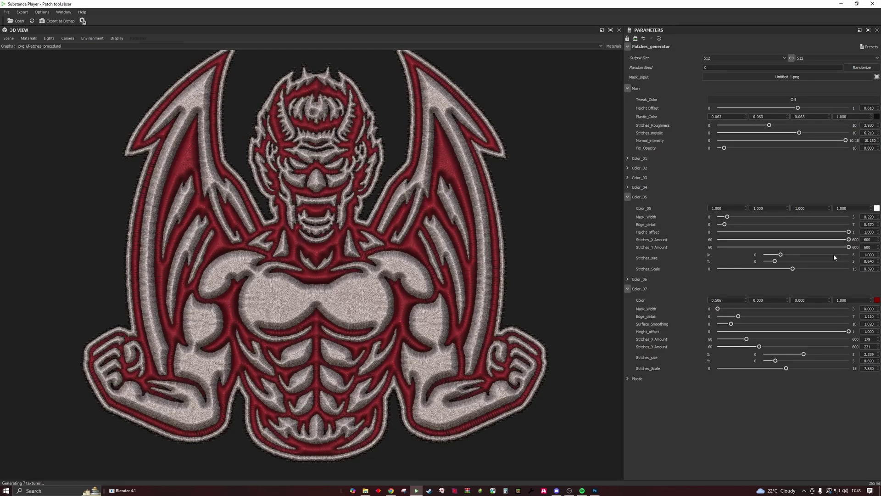
left_click(833, 254)
- Set Color_07 stitches to 600 × 600 at size 5.000, and main Height Offset to 1.000
scroll(300, 204, "down", 3)
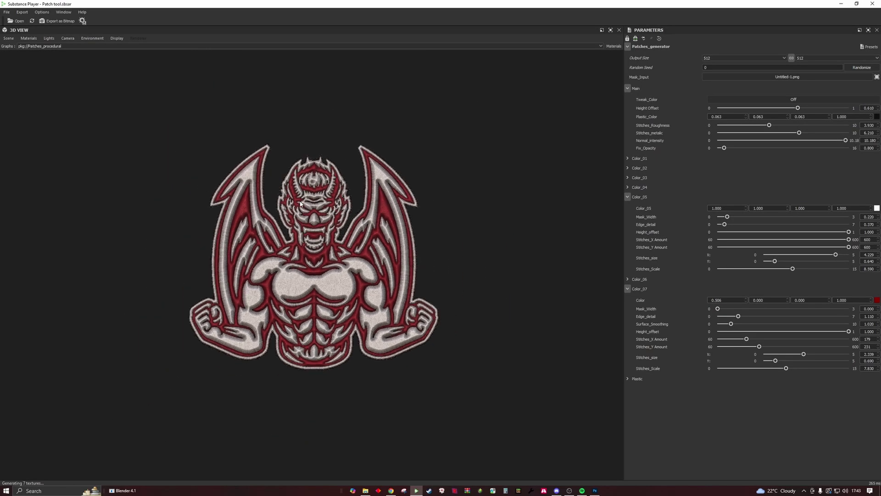
scroll(300, 204, "up", 5)
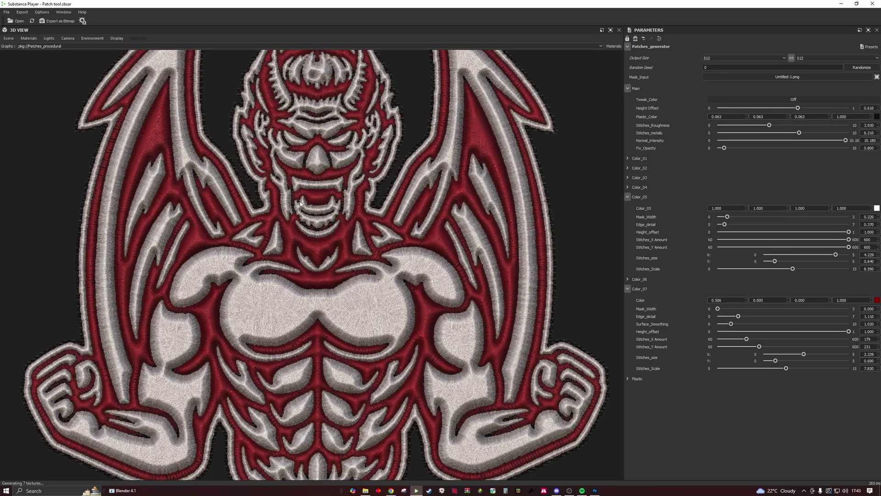
scroll(300, 204, "down", 3)
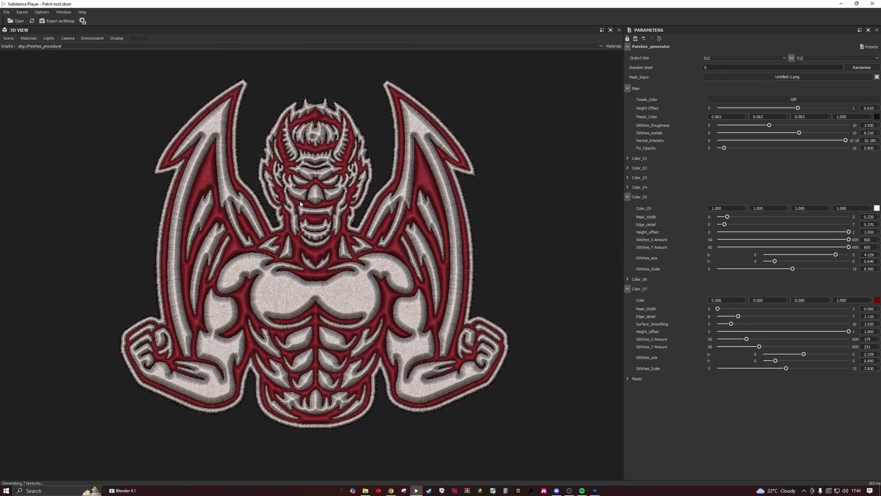
left_click(848, 339)
left_click(847, 347)
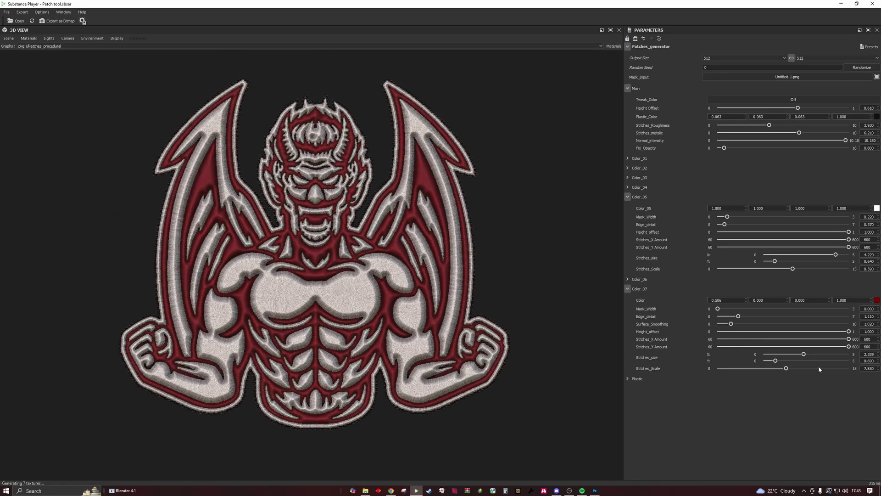
left_click(848, 354)
left_click(849, 108)
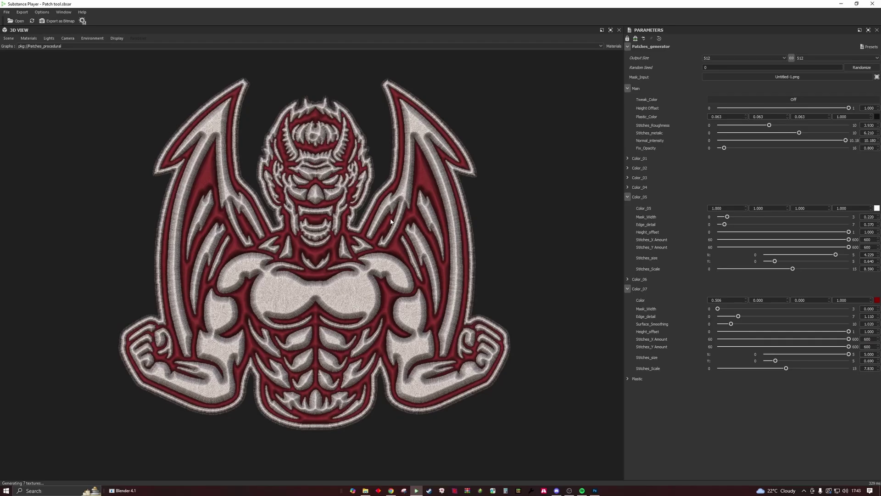
- Set the output resolution to 2048 and reduce the white stitch size to 1.719
left_click(759, 56)
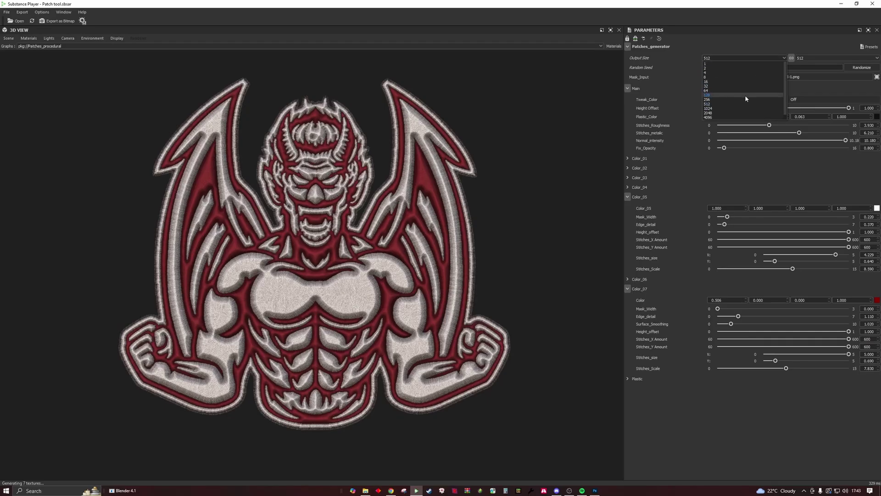
left_click(736, 110)
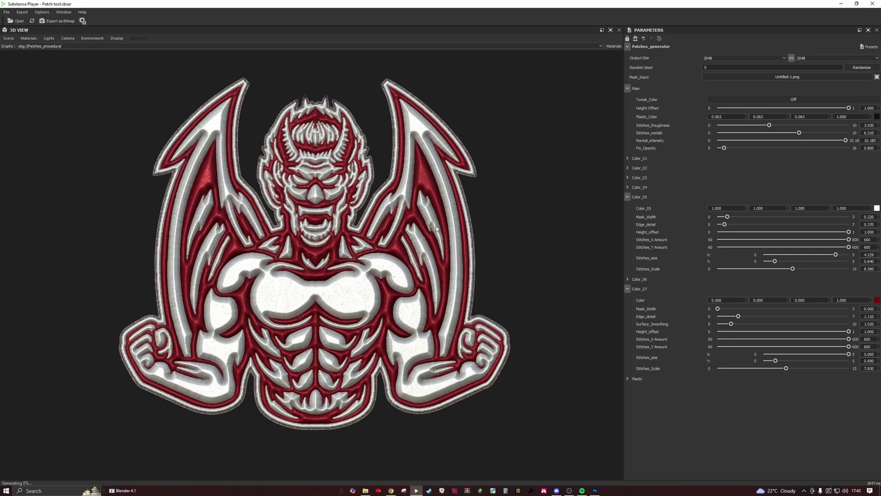
scroll(436, 228, "up", 5)
scroll(436, 228, "down", 5)
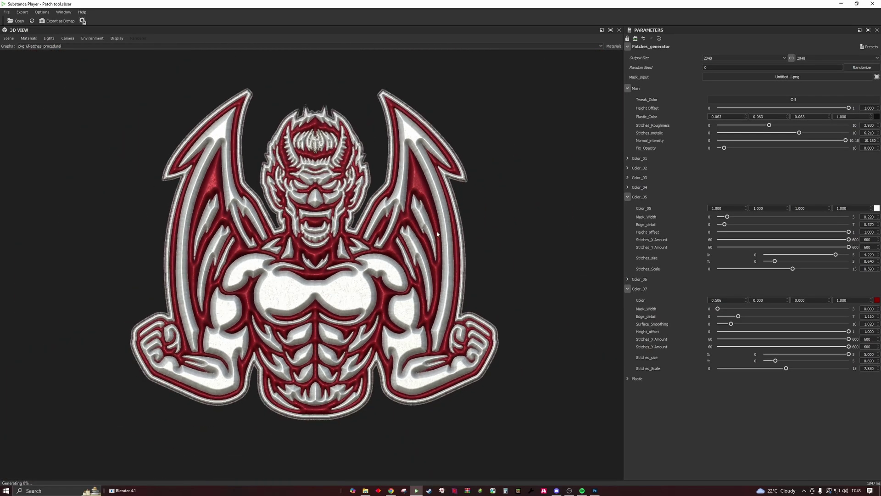
left_click(814, 255)
left_click_drag(807, 256, 799, 256)
left_click(794, 256)
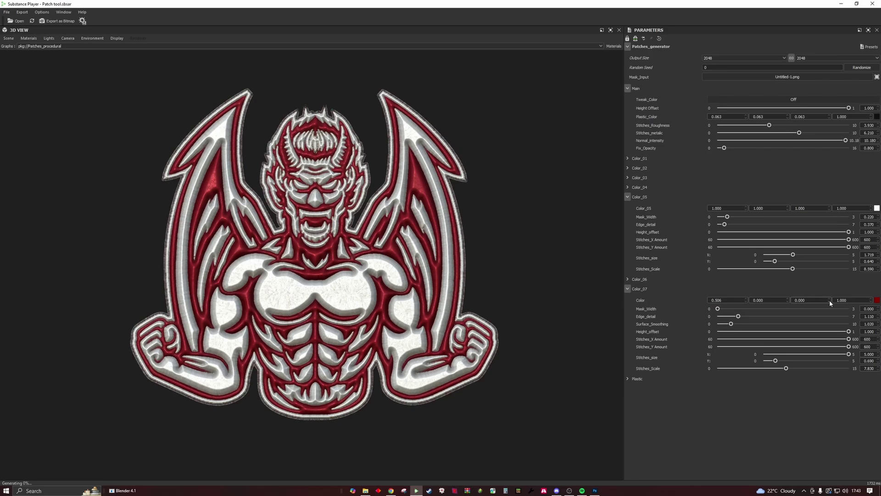
- Lower red stitches to size 2.295, 453 × 457; white to 456 × 460, height 0.787
left_click(803, 355)
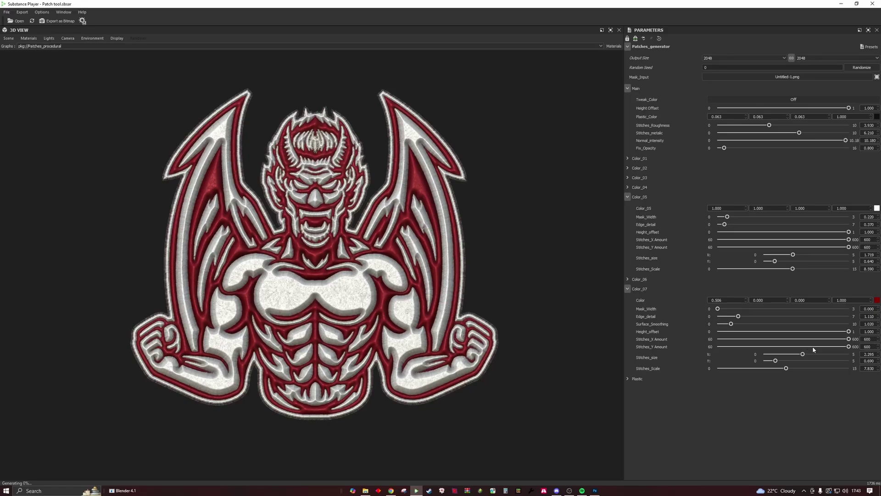
left_click(813, 347)
left_click(812, 340)
left_click(814, 247)
left_click(814, 241)
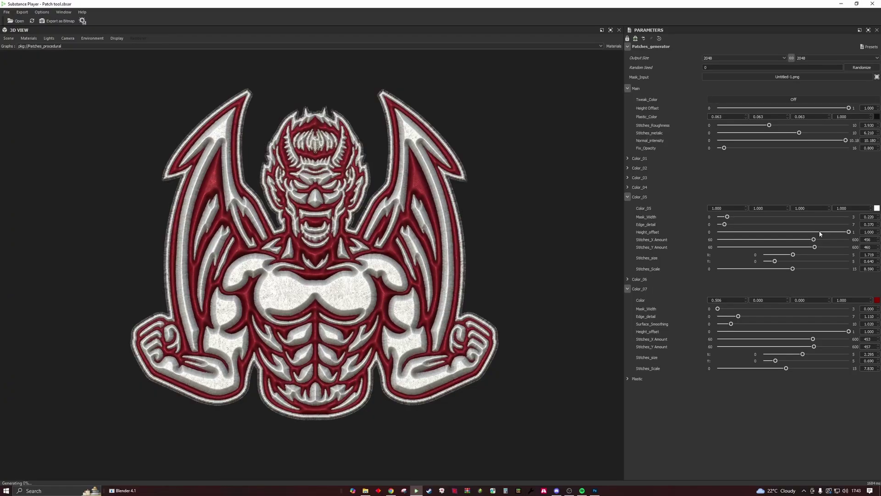
left_click(820, 232)
- Change the patch output size to 1024
scroll(312, 263, "up", 5)
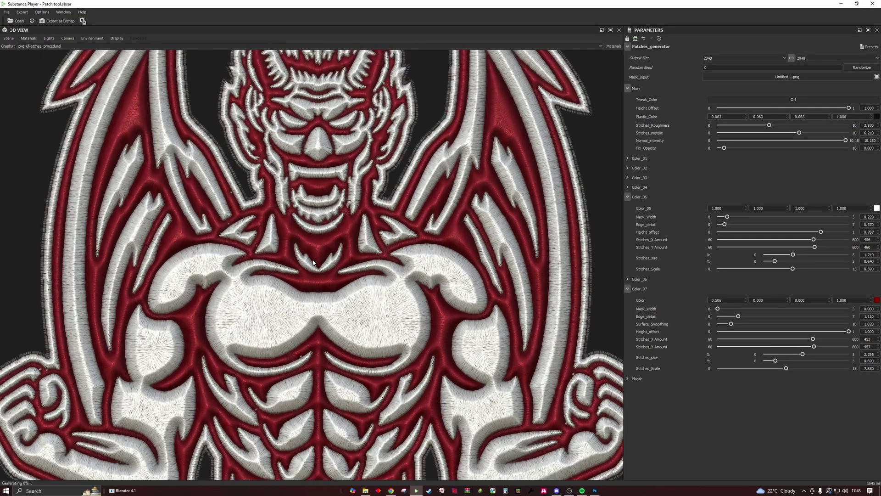
scroll(313, 263, "down", 5)
scroll(313, 262, "up", 3)
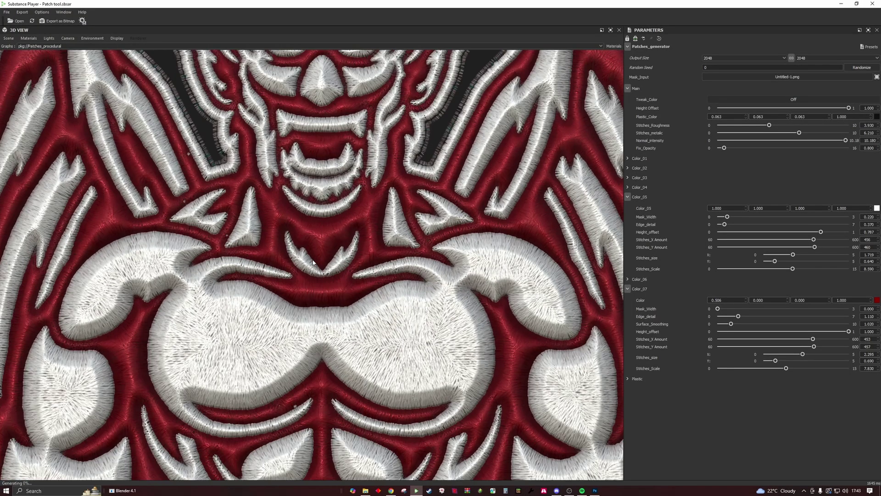
scroll(313, 263, "down", 6)
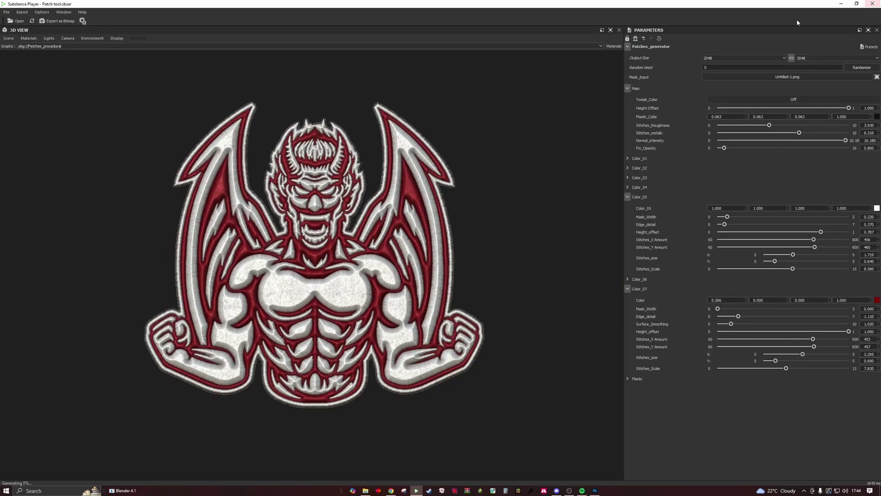
left_click(739, 58)
left_click(717, 110)
scroll(365, 288, "up", 4)
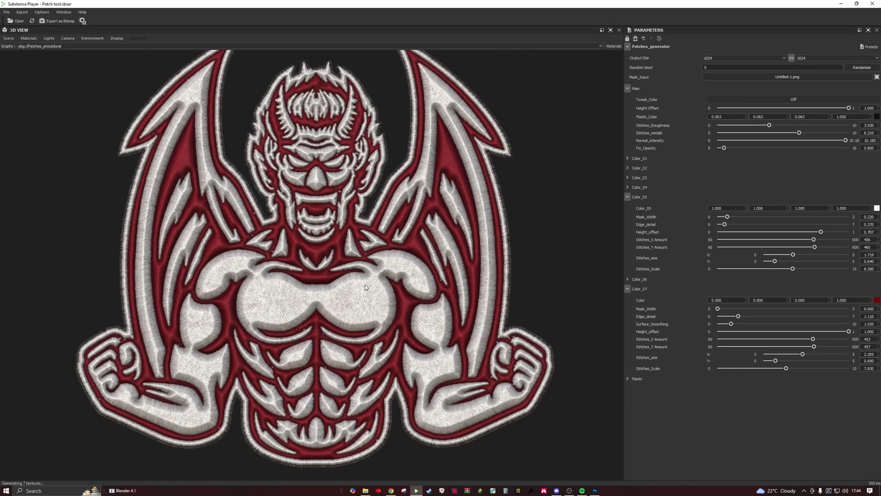
- Preview the patch at 512 output, return to 1024, and go back to Photoshop
left_click(754, 57)
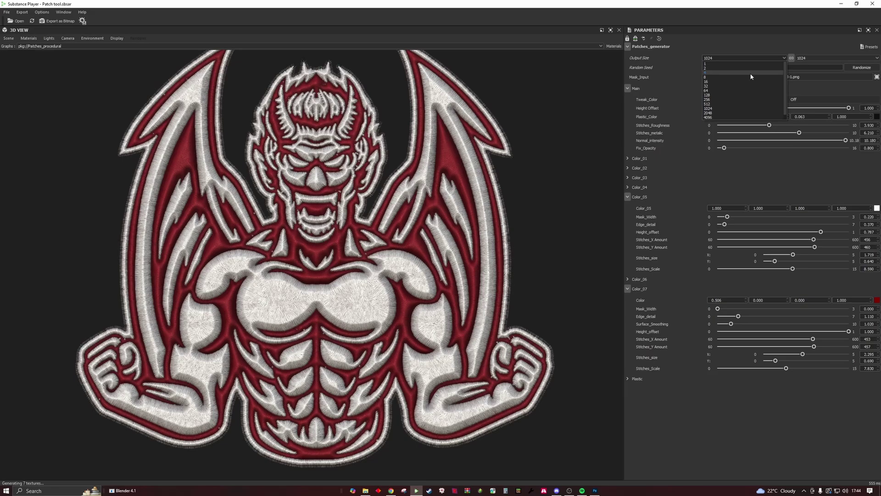
left_click(726, 106)
scroll(508, 210, "up", 3)
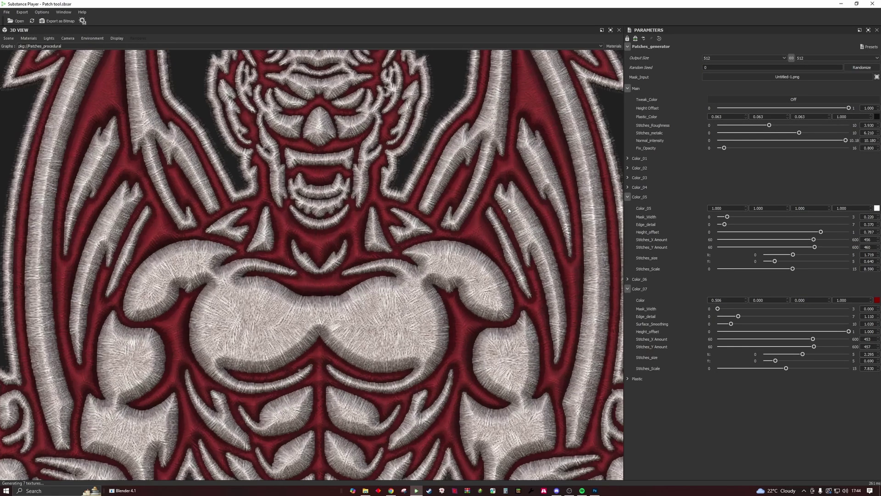
scroll(508, 211, "down", 4)
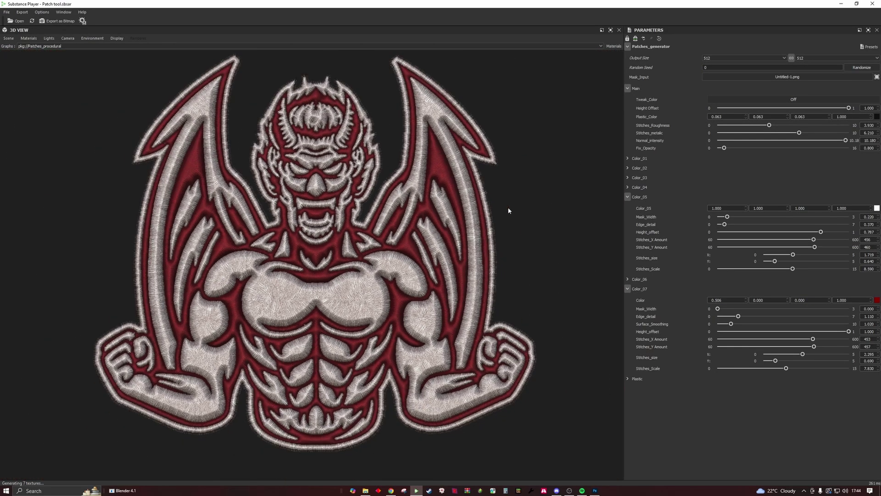
left_click(751, 59)
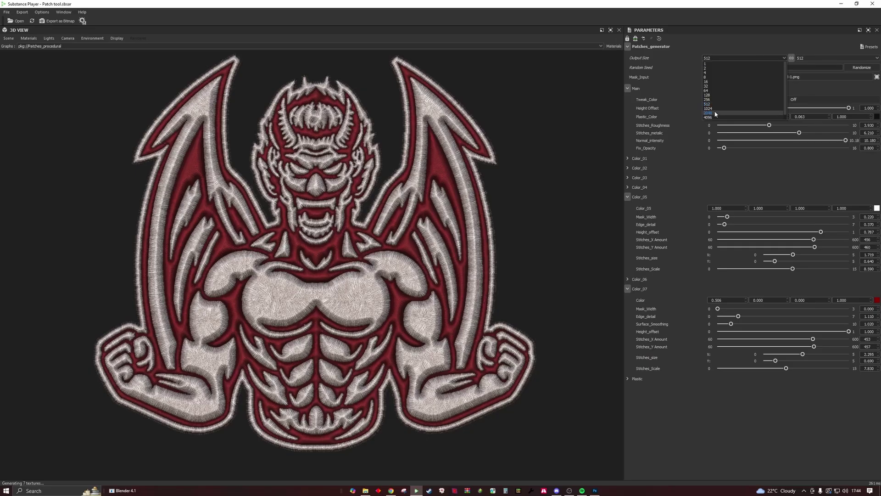
left_click(518, 196)
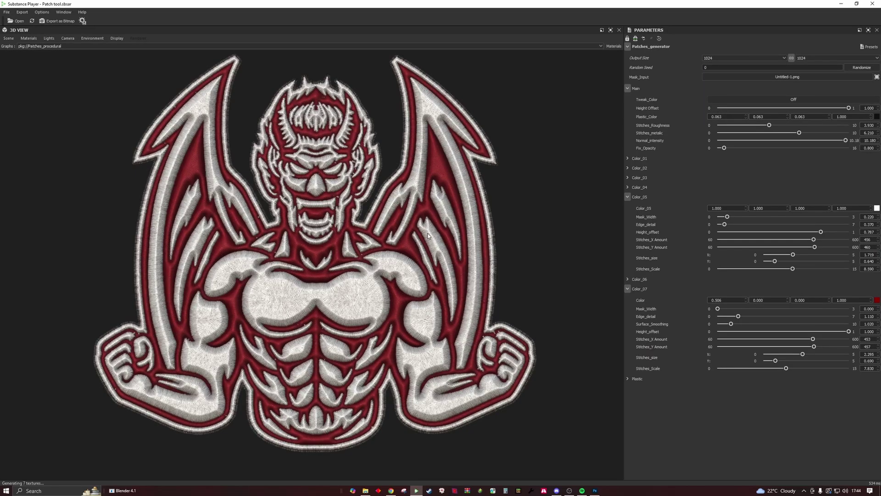
scroll(428, 236, "up", 3)
scroll(427, 236, "down", 4)
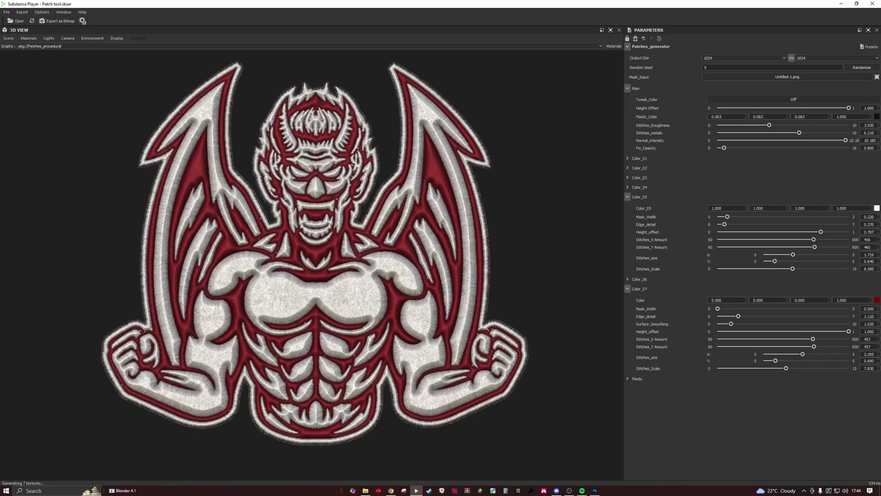
left_click(595, 490)
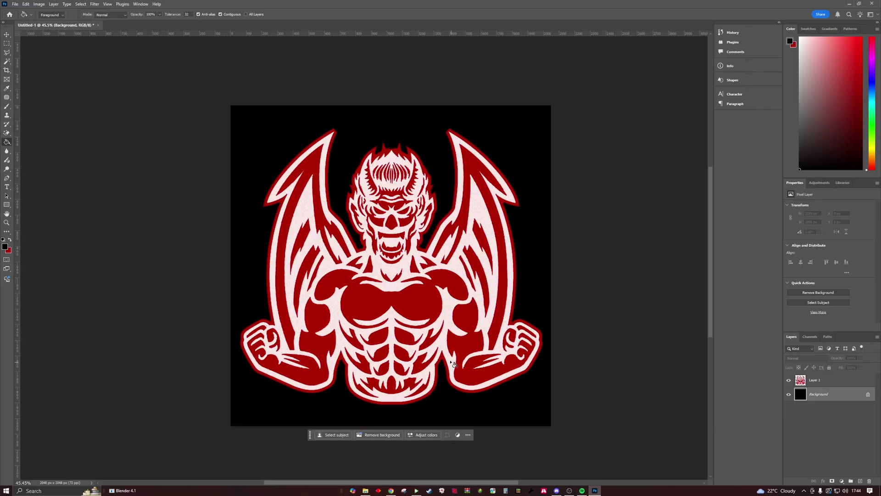
- Undo the black fill and recolouring, then paste the seal copied in the browser as a new layer
key("ctrl+z")
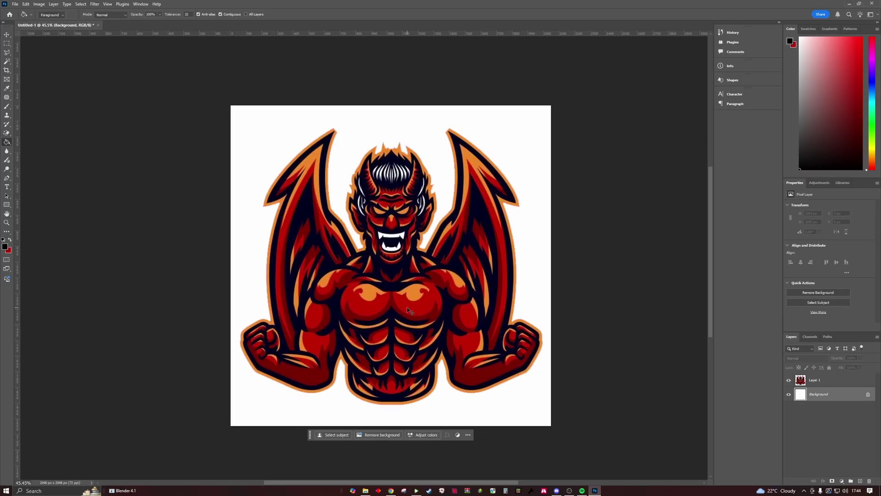
key("ctrl+z")
key("alt+Tab")
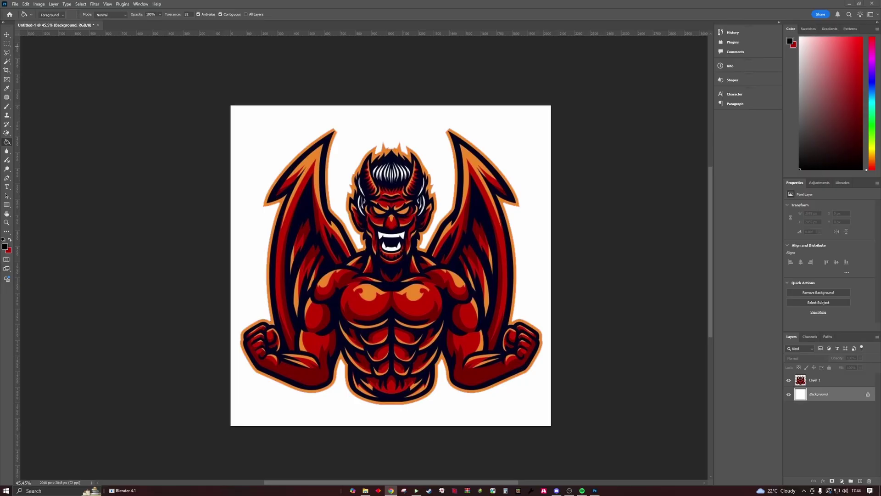
left_click(118, 262)
key("ctrl+v")
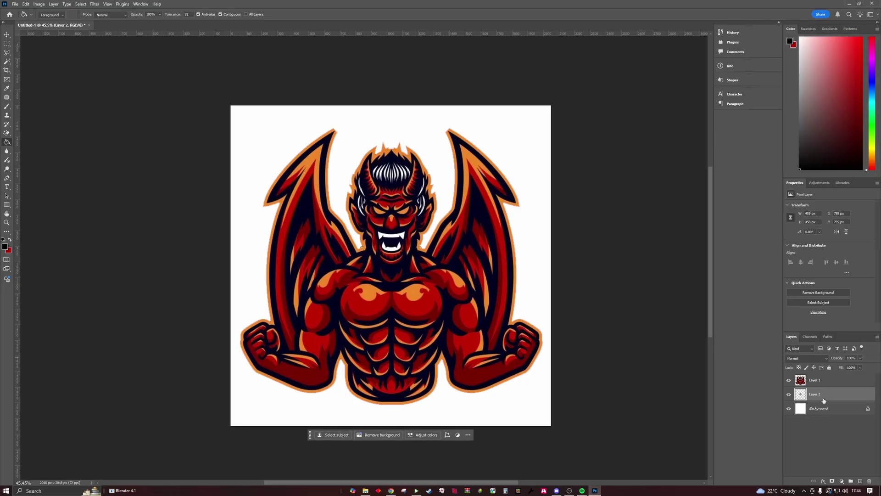
- Move the seal layer above the devil, sample its light blue, then hide the seal layer
left_click_drag(824, 400, 813, 371)
scroll(363, 264, "up", 14, "alt")
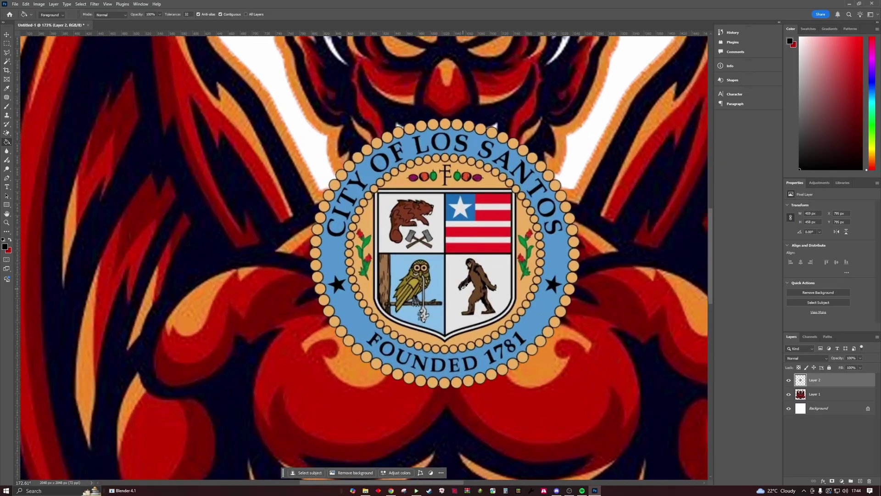
scroll(464, 285, "up", 2, "alt")
left_click(431, 260, "alt")
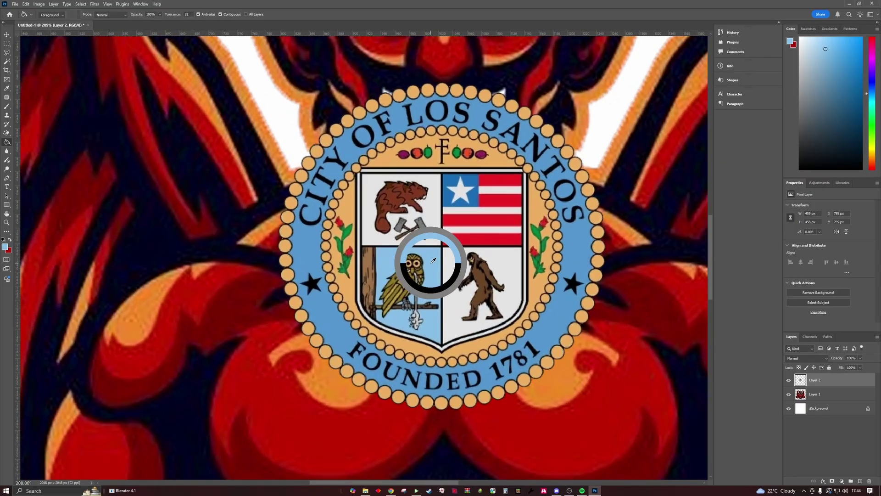
left_click(788, 380)
- Magic-wand select both of the devil's eyes and create a new Layer 3 for them
scroll(483, 195, "down", 3, "alt")
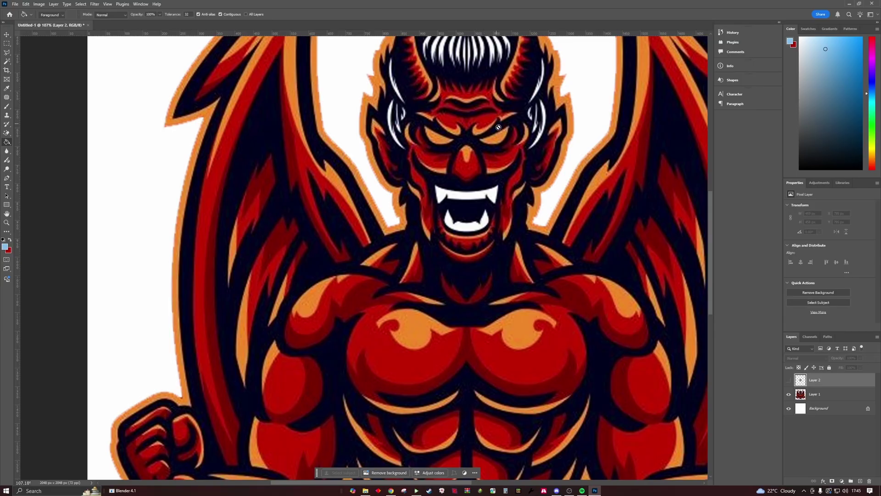
key("w")
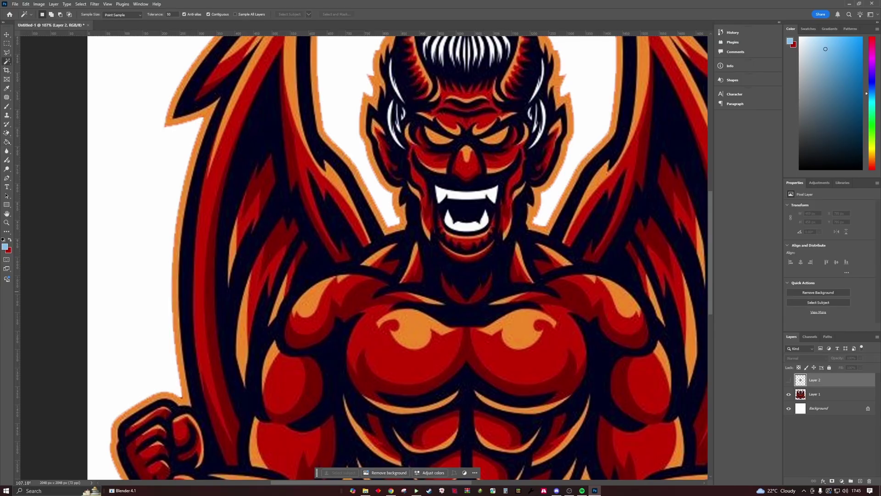
left_click(810, 395)
left_click(496, 138)
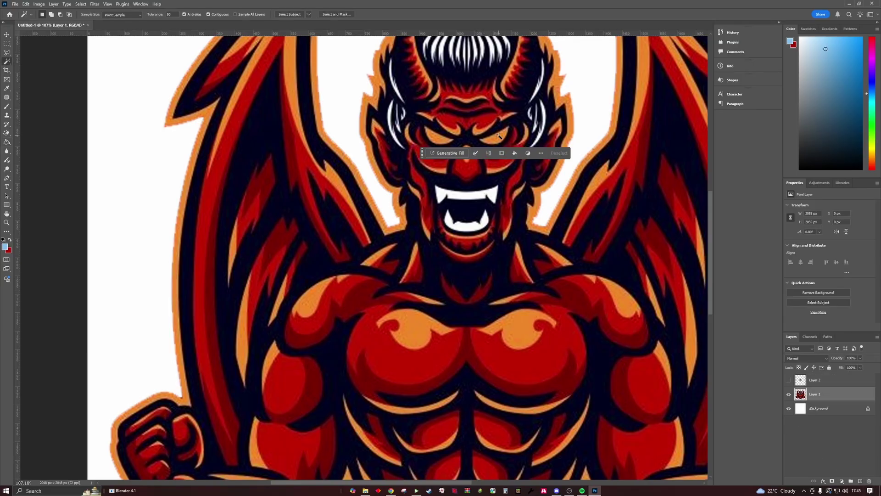
scroll(496, 140, "up", 3, "alt")
scroll(496, 138, "up", 5, "alt")
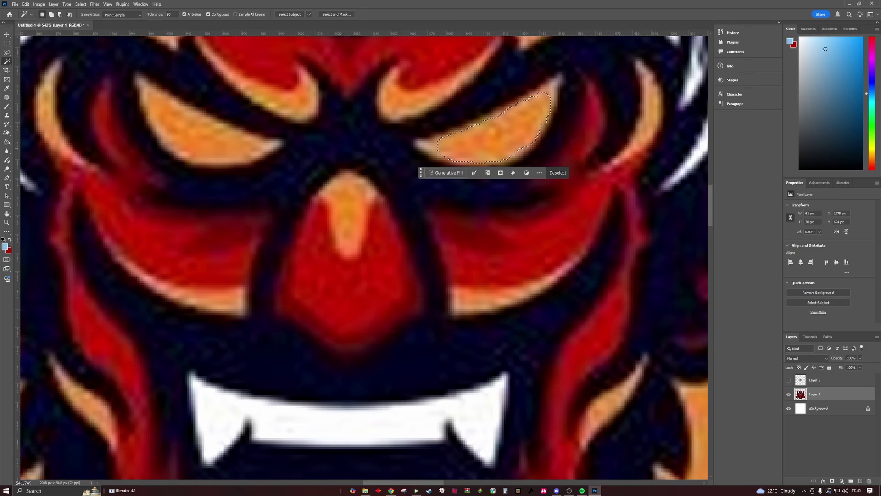
left_click(200, 133, "shift")
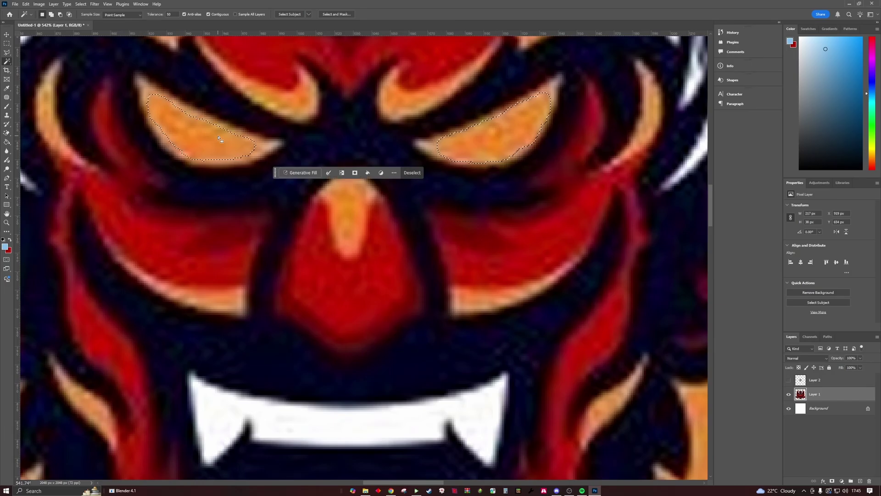
key("ctrl+j")
- Fill both eyes light blue on Layer 3, deselect, and hide Layer 3
scroll(218, 136, "down", 6, "alt")
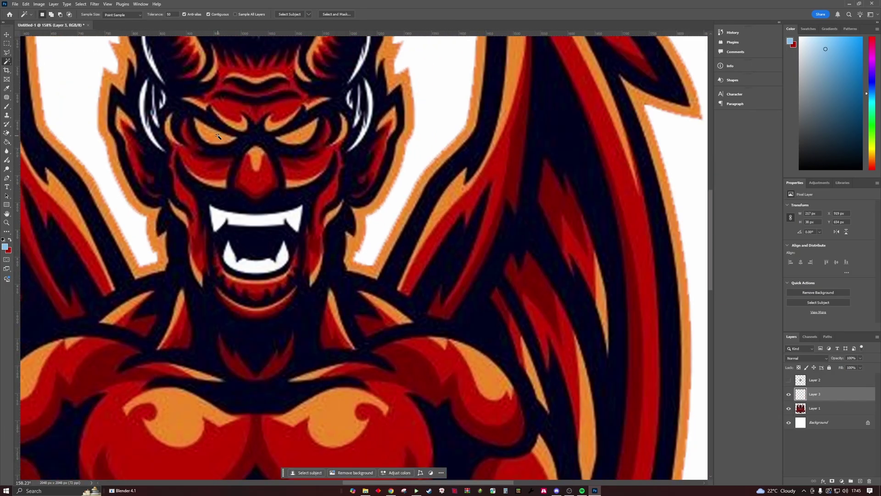
key("g")
left_click(299, 137)
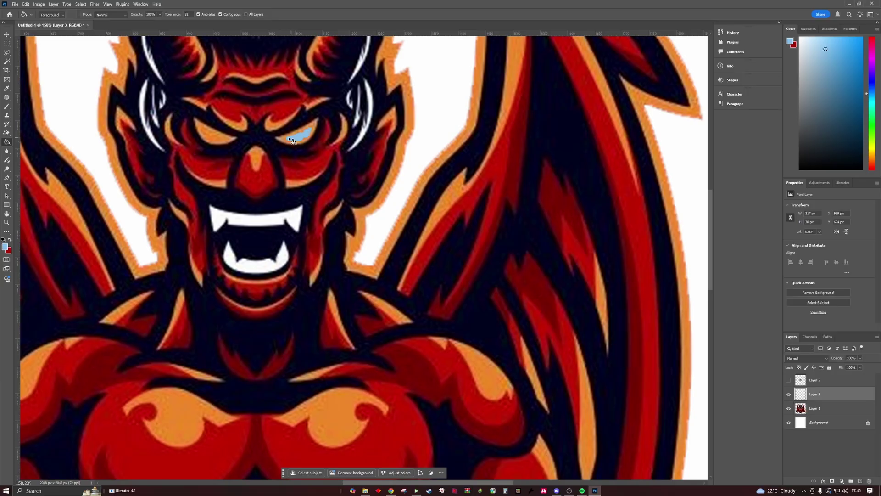
left_click(212, 137)
left_click(801, 396, "ctrl")
scroll(285, 131, "up", 5, "alt")
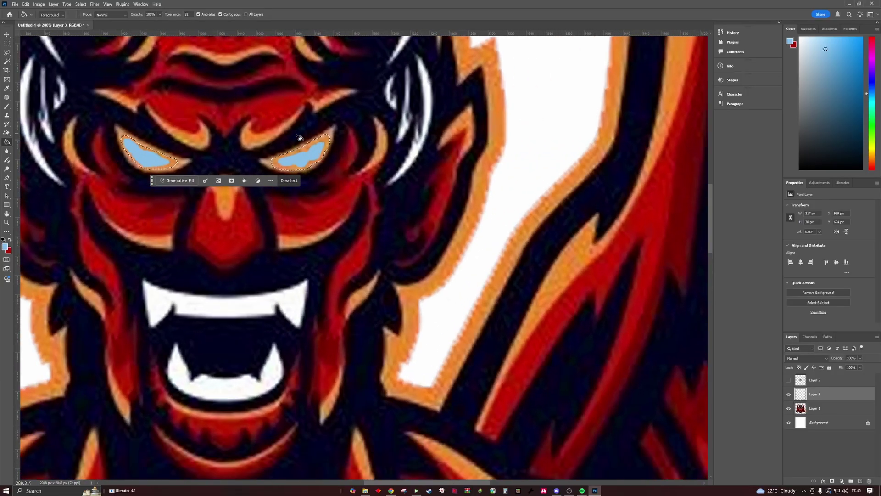
key("b")
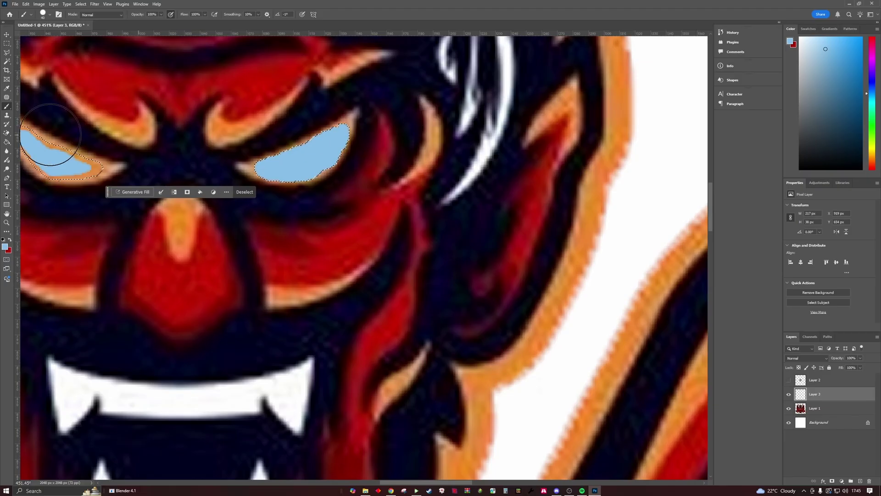
scroll(55, 154, "down", 2, "alt")
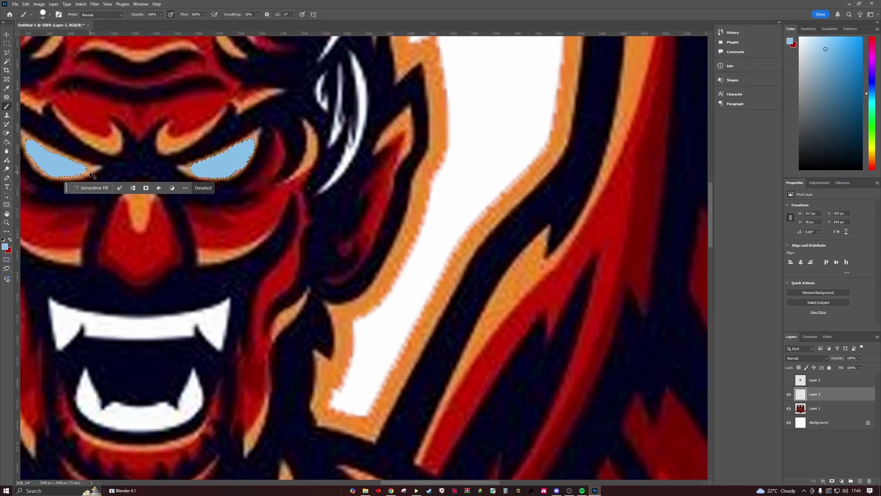
key("ctrl+d")
scroll(295, 259, "down", 5, "alt")
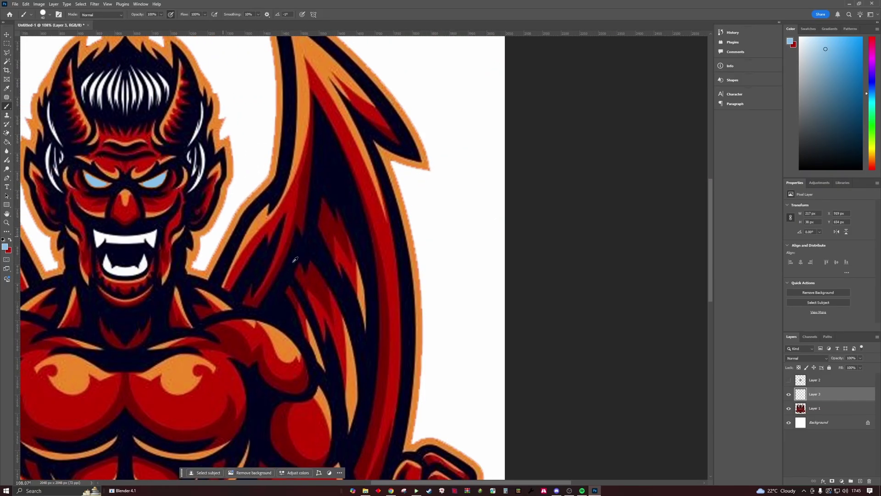
left_click(789, 394)
left_click_drag(400, 481, 335, 482)
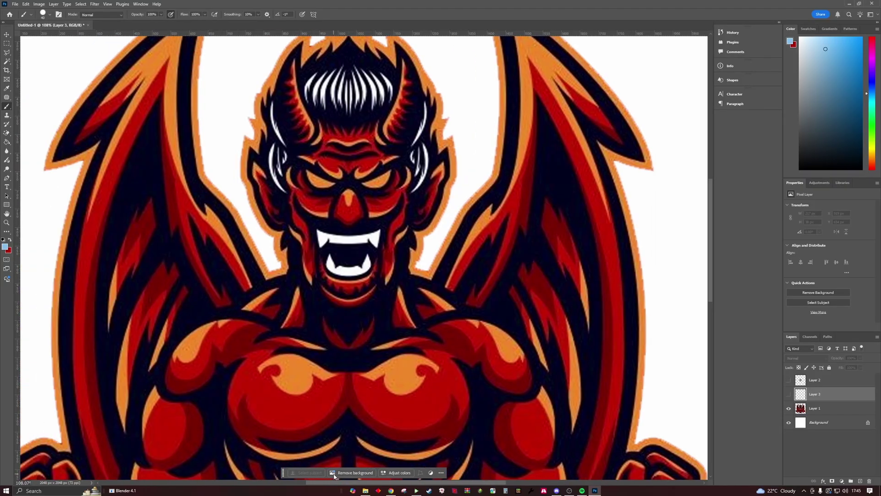
- Set the foreground colour to white (ffffff)
left_click(5, 247)
type("ffffff")
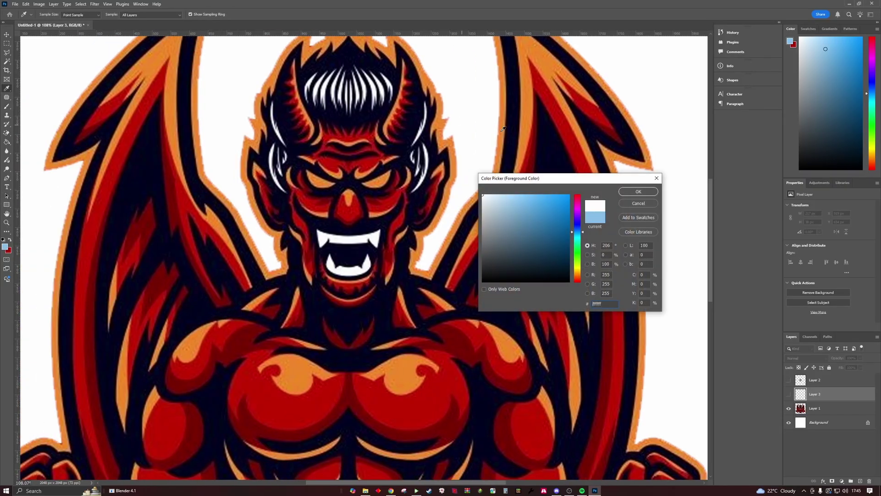
left_click(638, 192)
key("b")
scroll(474, 183, "down", 5, "alt")
- Apply the Filter Gallery's Torn Edges effect to Layer 1 and show the blue-eyes Layer 3
left_click(847, 409)
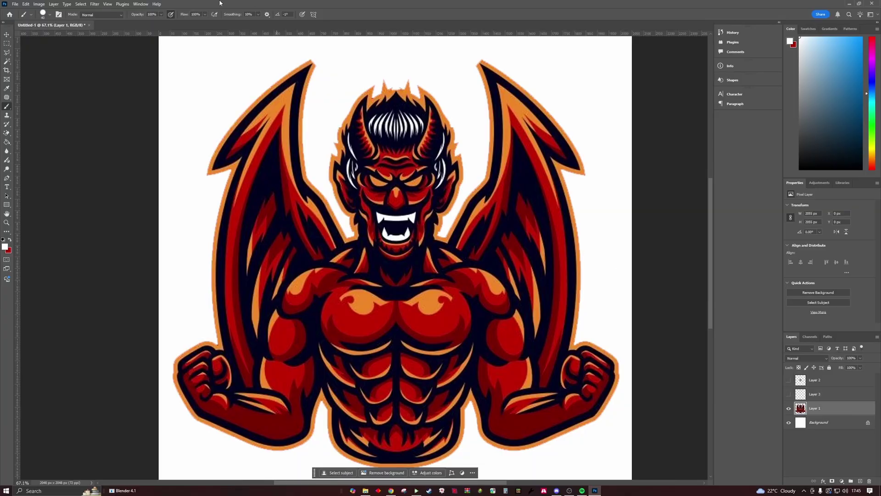
left_click(95, 4)
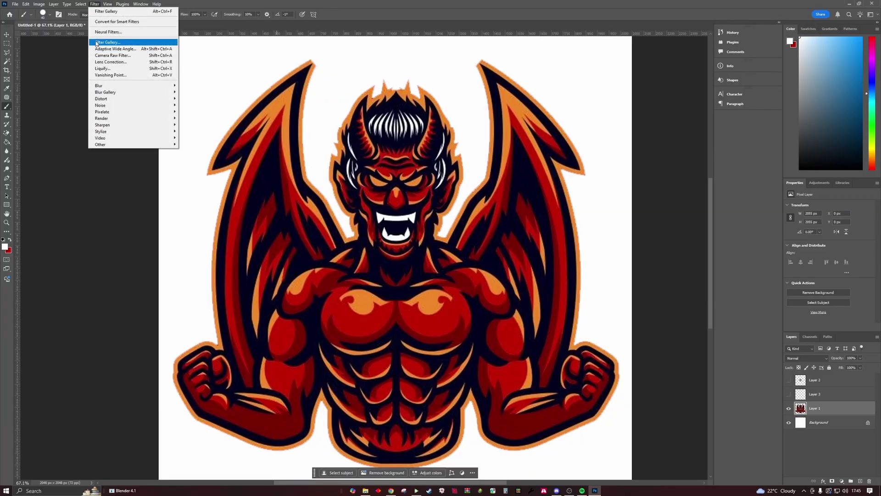
left_click(128, 43)
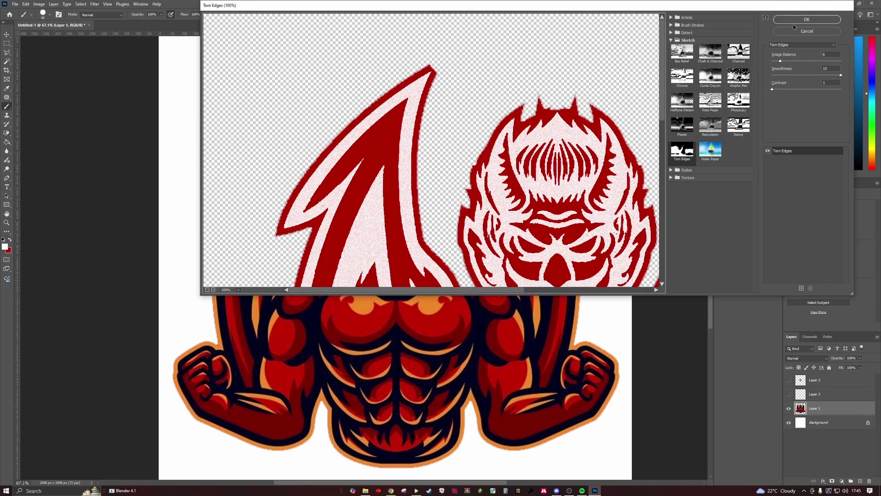
left_click(793, 23)
left_click(788, 394)
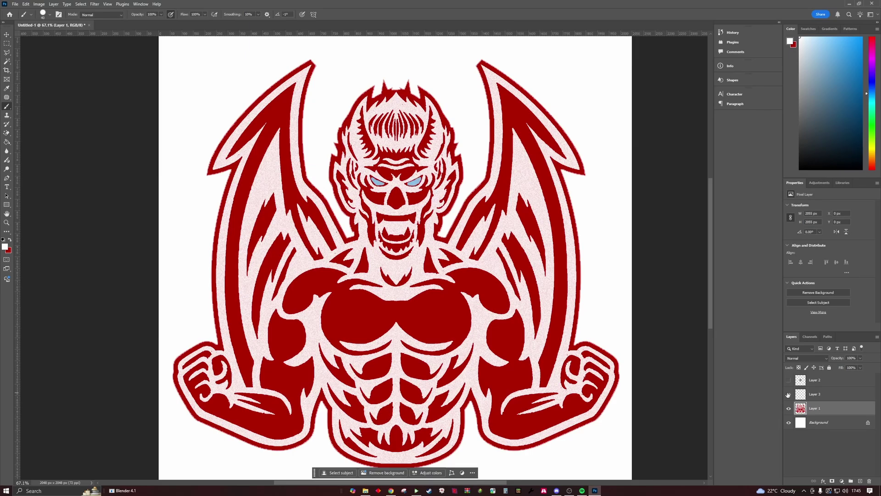
- Flood-fill the white Background layer with black
left_click(801, 424)
key("g")
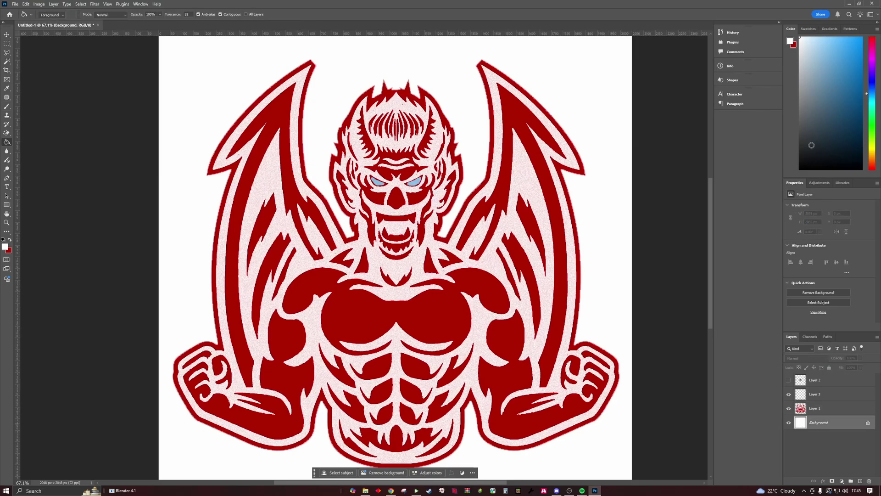
left_click(609, 287)
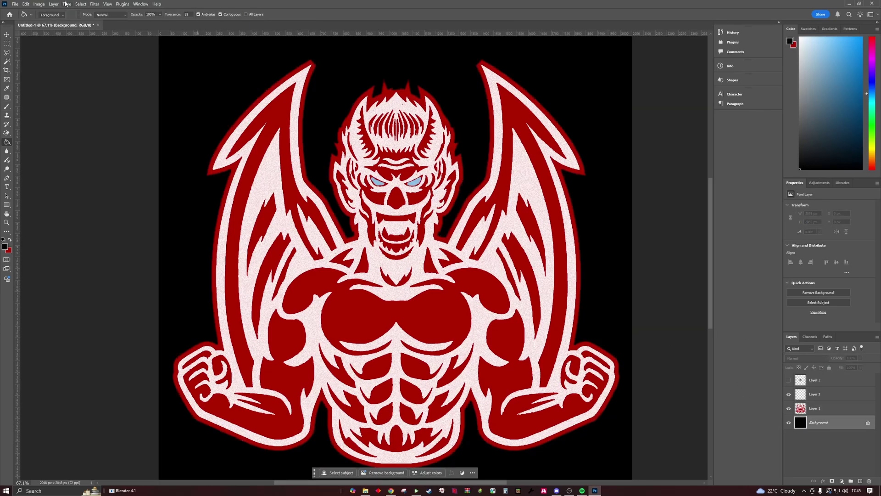
- Save a copy as PNG, replacing the existing Untitled-1.png
left_click(15, 4)
left_click(29, 93)
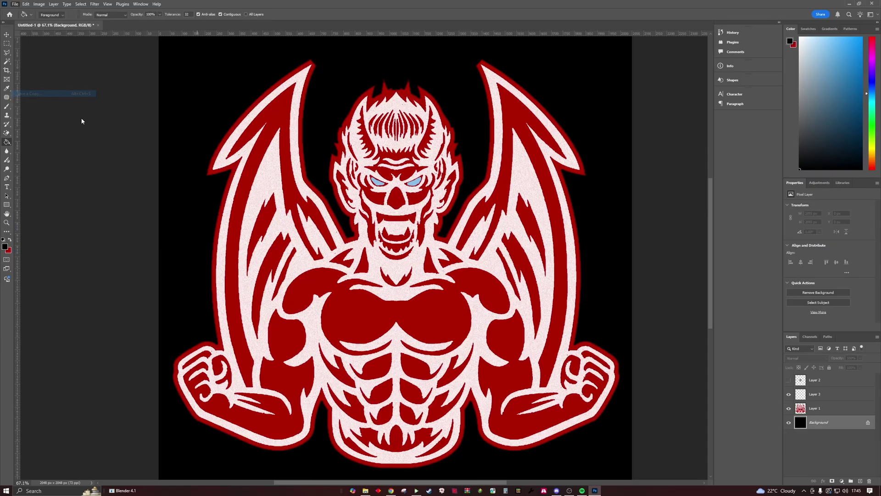
left_click(243, 289)
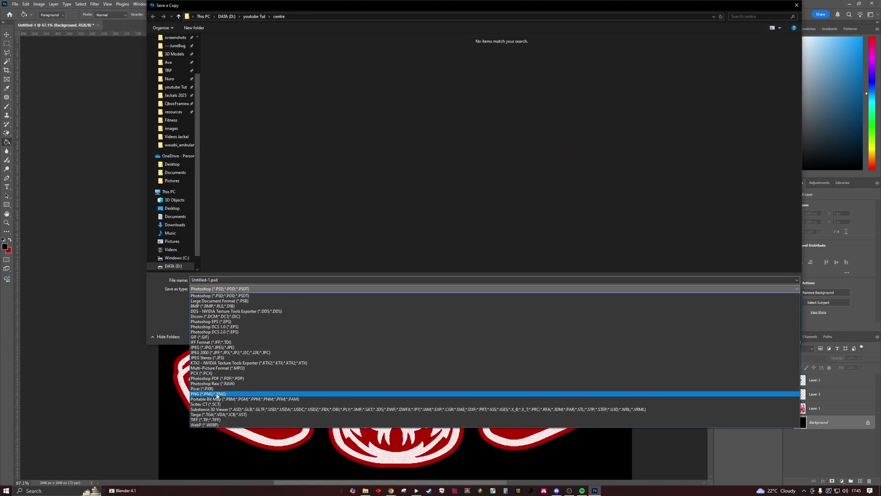
left_click(217, 390)
key("Return")
key("y")
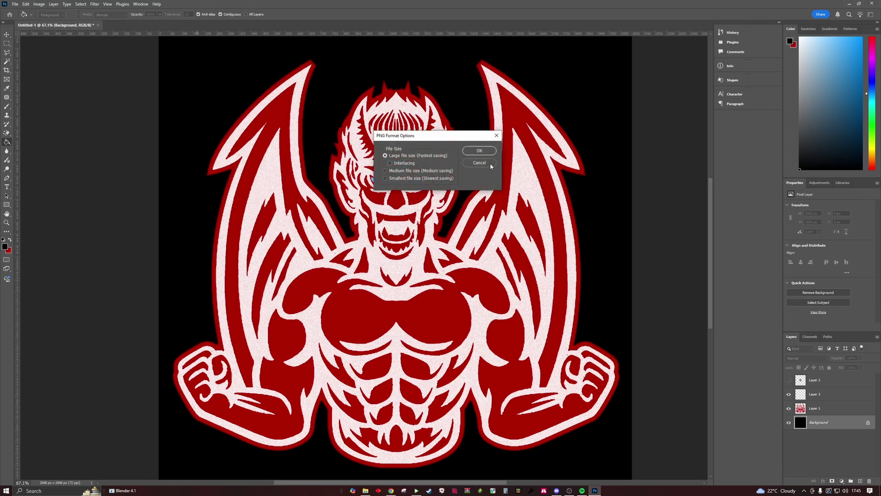
left_click(479, 152)
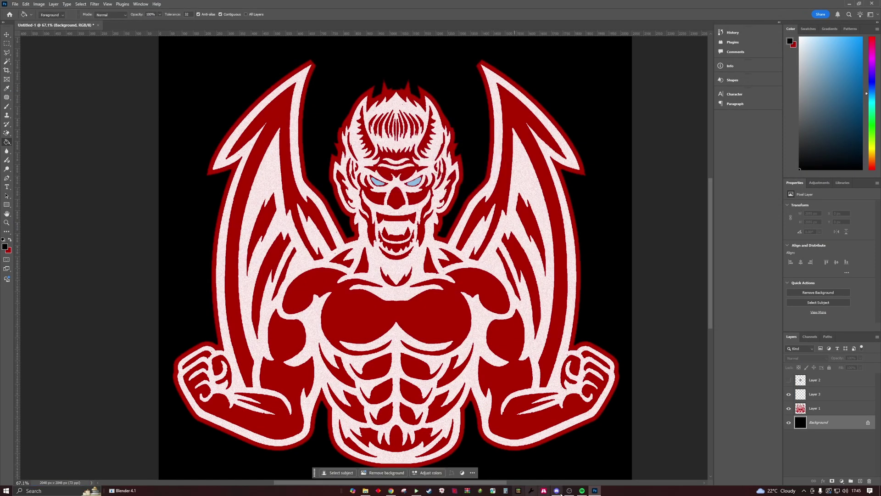
- In Substance Player, load Untitled-1.png as the patch's Mask_Input and expand Color_03
left_click(416, 490)
left_click(762, 73)
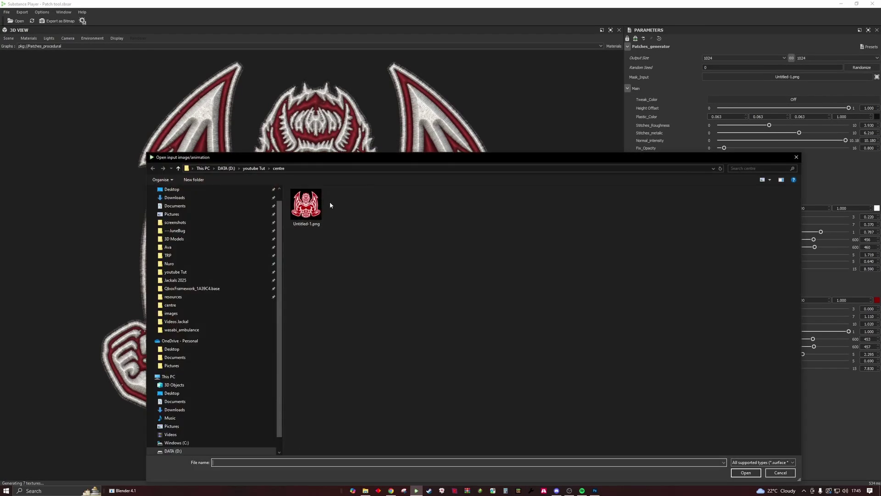
double_click(306, 204)
scroll(313, 207, "up", 5)
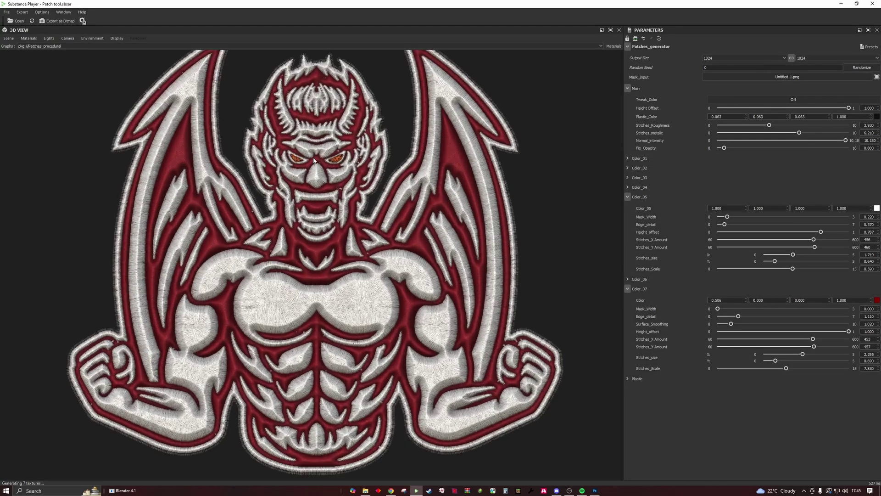
scroll(357, 67, "down", 5)
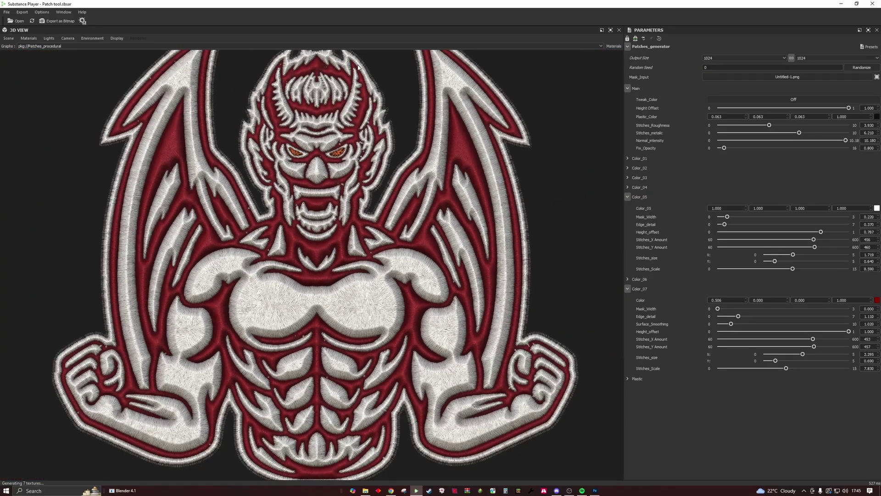
left_click(633, 179)
- Give Color_04 Mask_Width 0.220, colour #000000, and Stitches_X and Stitches_Y amounts of 600
left_click(633, 178)
left_click(633, 187)
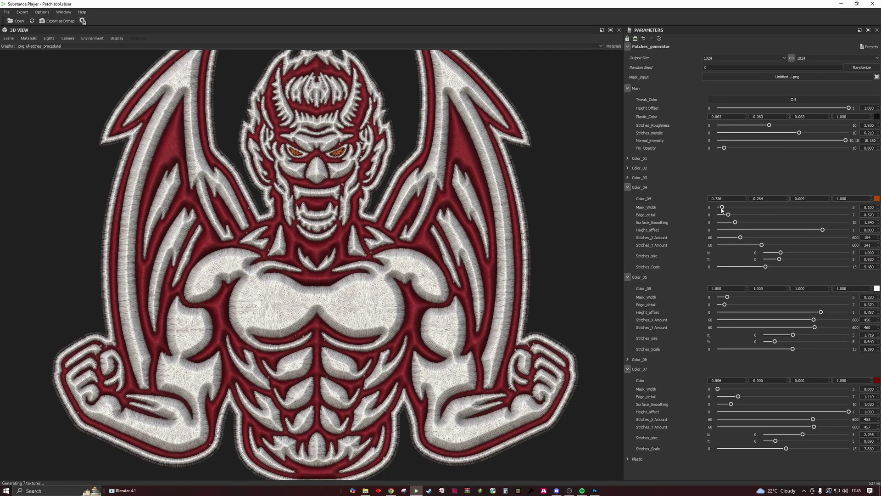
mouse_move(721, 207)
left_mouse_down()
mouse_move(802, 207)
mouse_move(828, 224)
mouse_move(728, 219)
left_mouse_up()
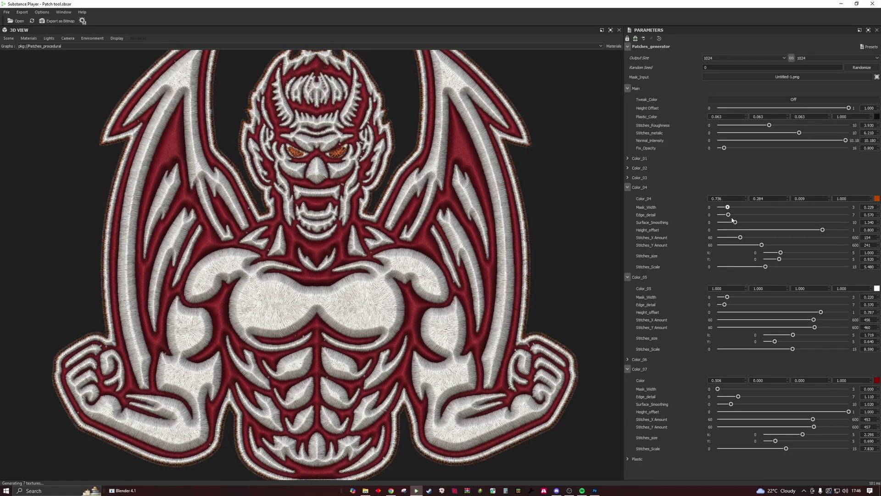
left_click(877, 198)
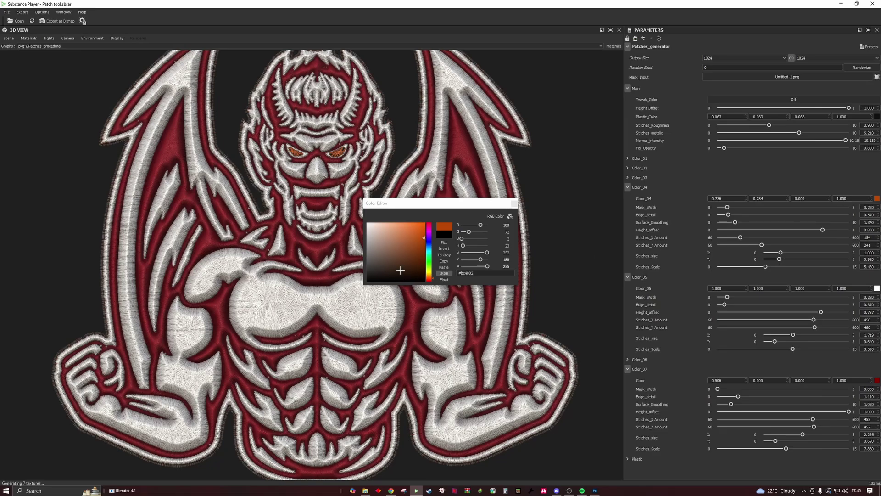
left_click(246, 339)
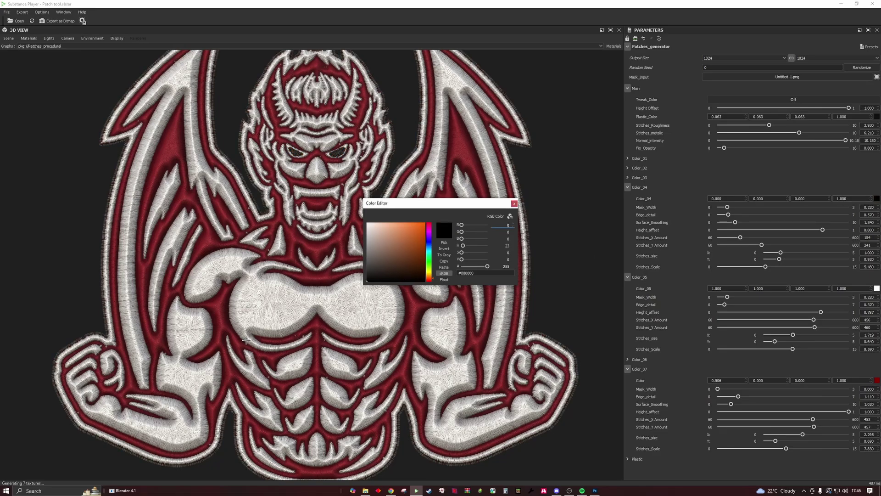
left_click(514, 203)
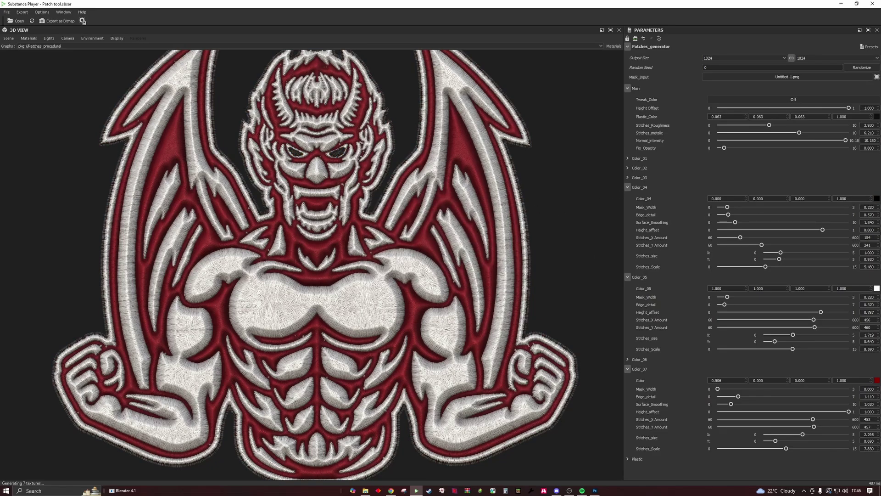
left_click(848, 238)
left_click(849, 245)
- Set the Color_04 swatch to pure red #ff0000 (1.000, 0.000, 0.000)
scroll(324, 129, "up", 3)
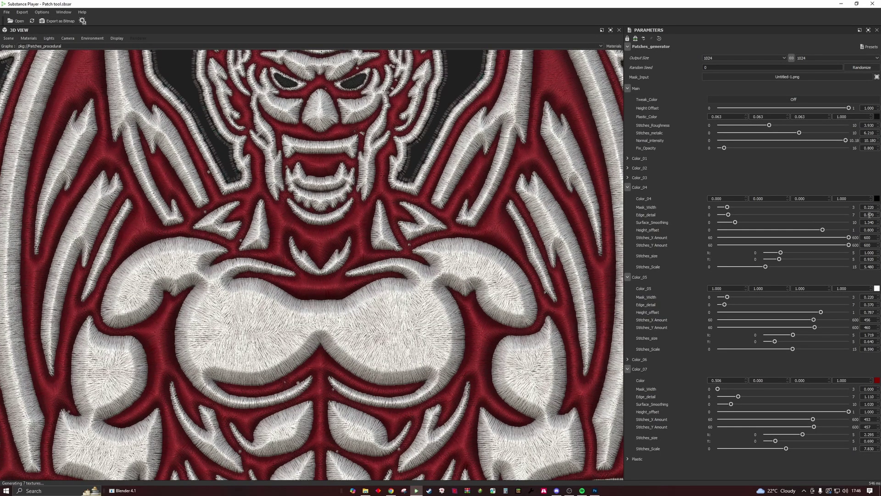
left_click(876, 198)
left_click_drag(408, 230, 504, 177)
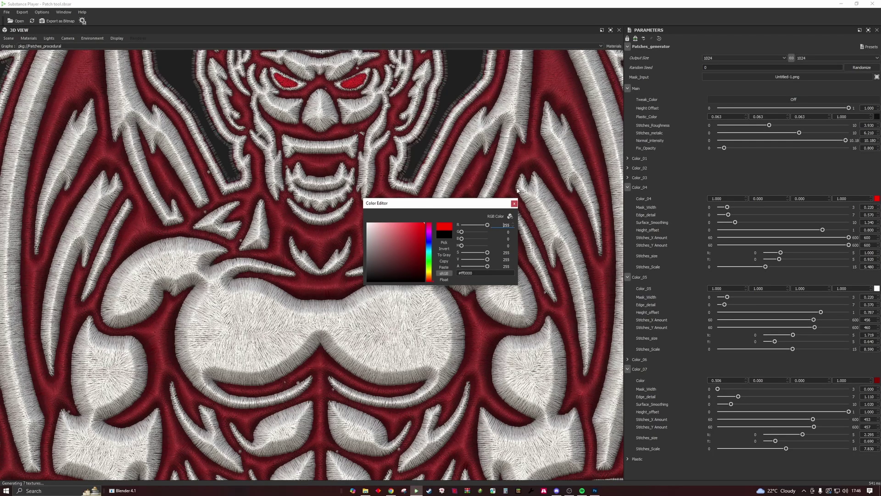
left_click(514, 204)
scroll(437, 189, "down", 3)
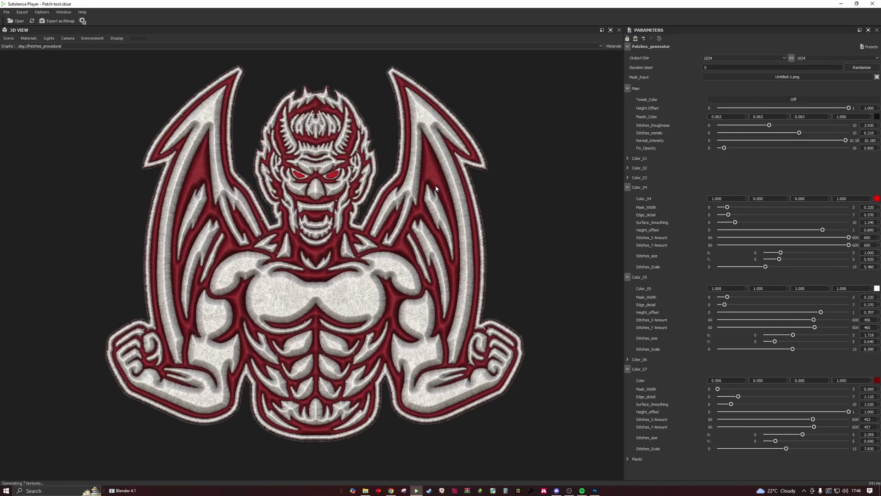
- Set Color_04 Stitches_size X to 5.000 and zoom the 3D view to inspect the patch
scroll(435, 188, "up", 5)
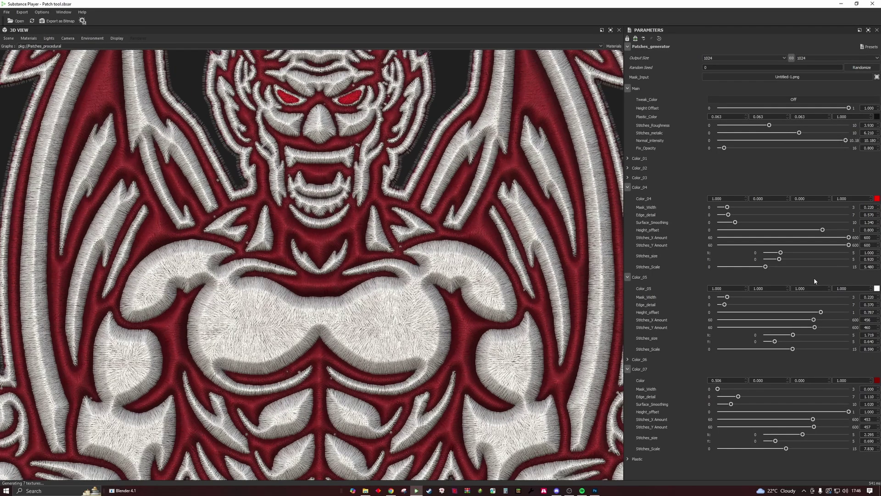
left_click(848, 252)
scroll(287, 168, "down", 5)
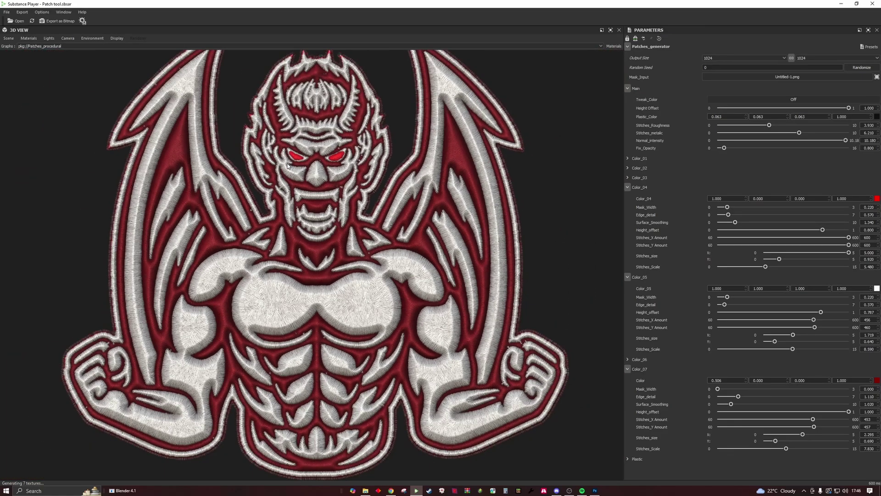
scroll(287, 168, "up", 5)
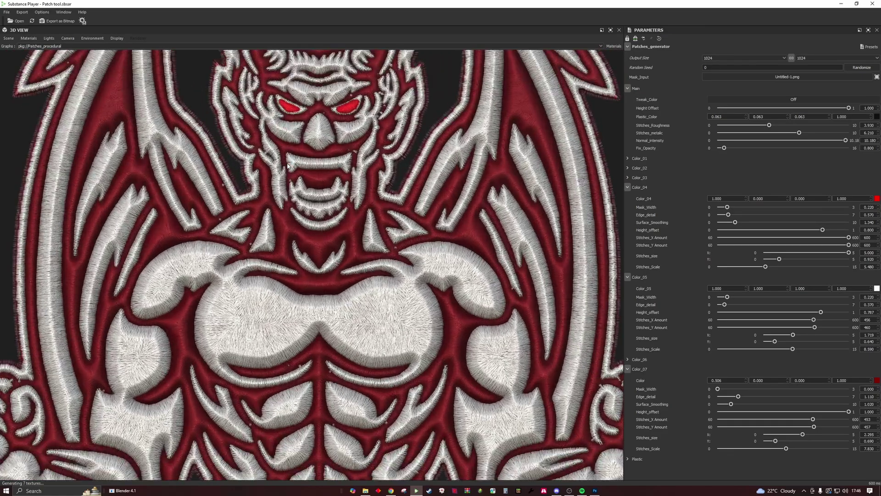
scroll(287, 165, "down", 5)
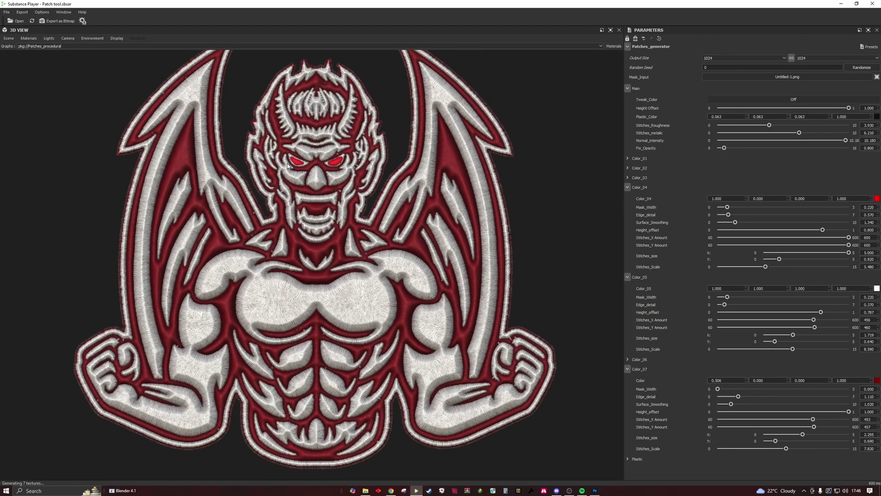
scroll(287, 165, "down", 4)
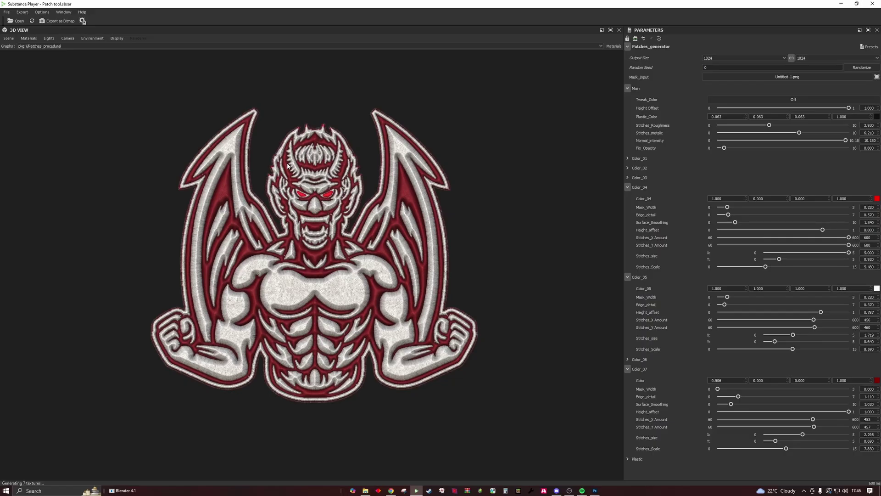
scroll(287, 166, "up", 3)
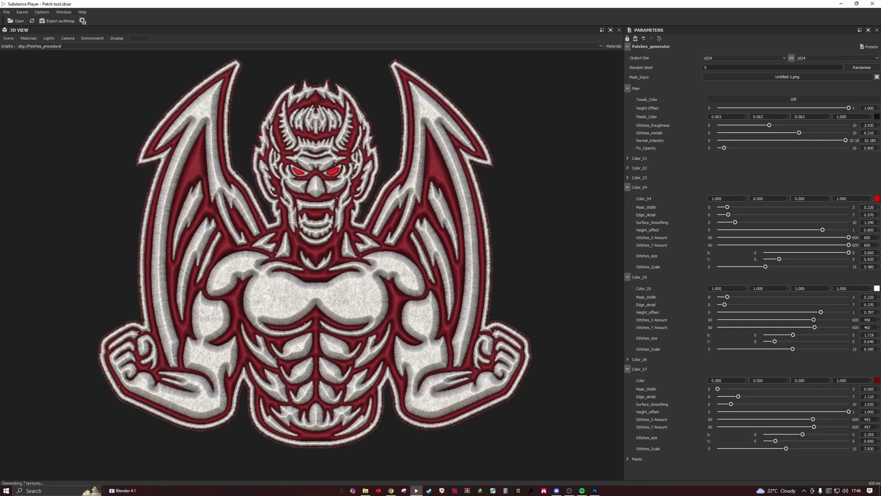
key("alt+Tab")
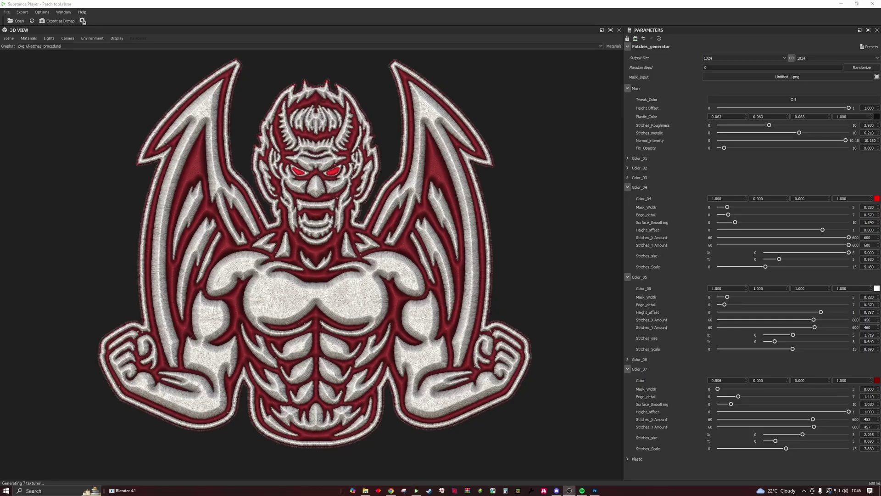